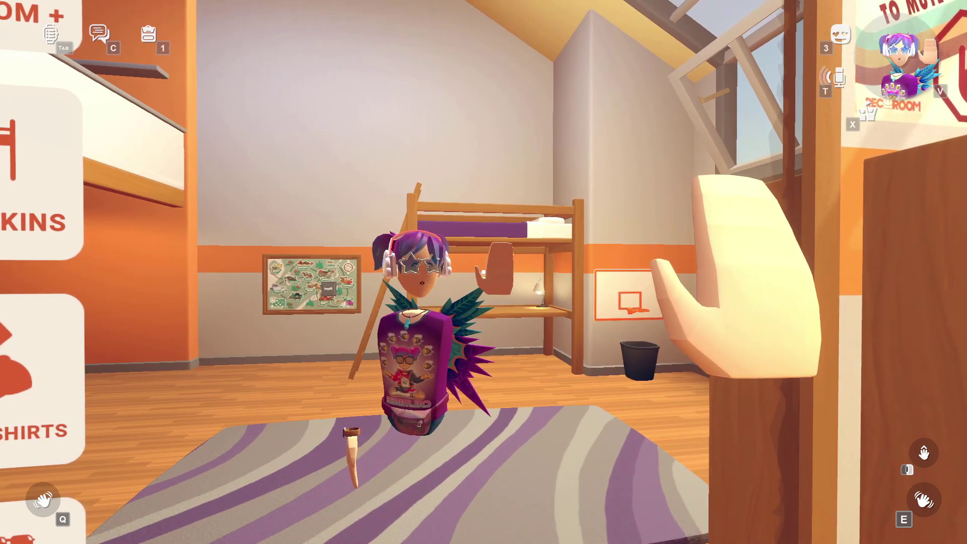
{"action": "key", "text": "w"}
{"action": "key", "text": "s"}
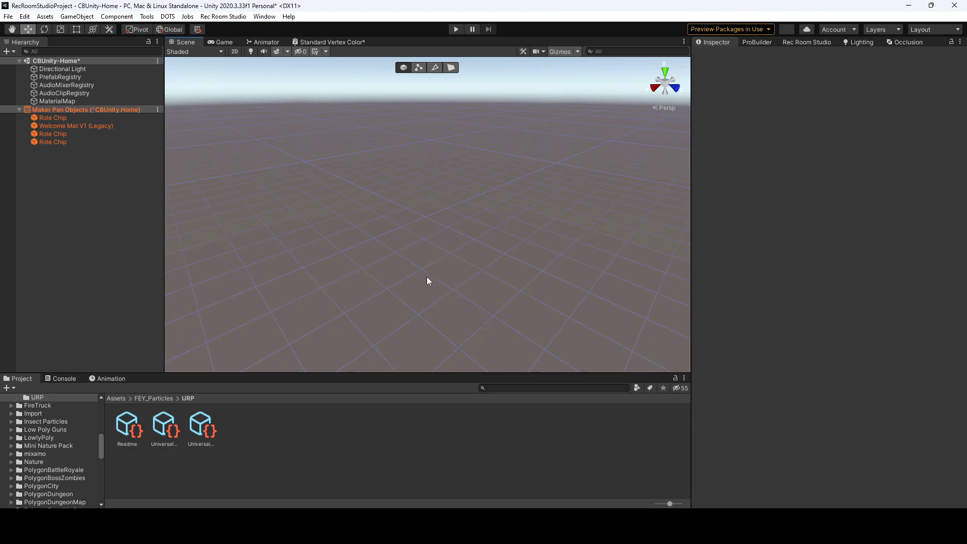
Add a 3D Terrain object to the CBUnity-Home scene.
{"action": "right_click", "coordinate": [74, 159]}
{"action": "mouse_move", "coordinate": [123, 309]}
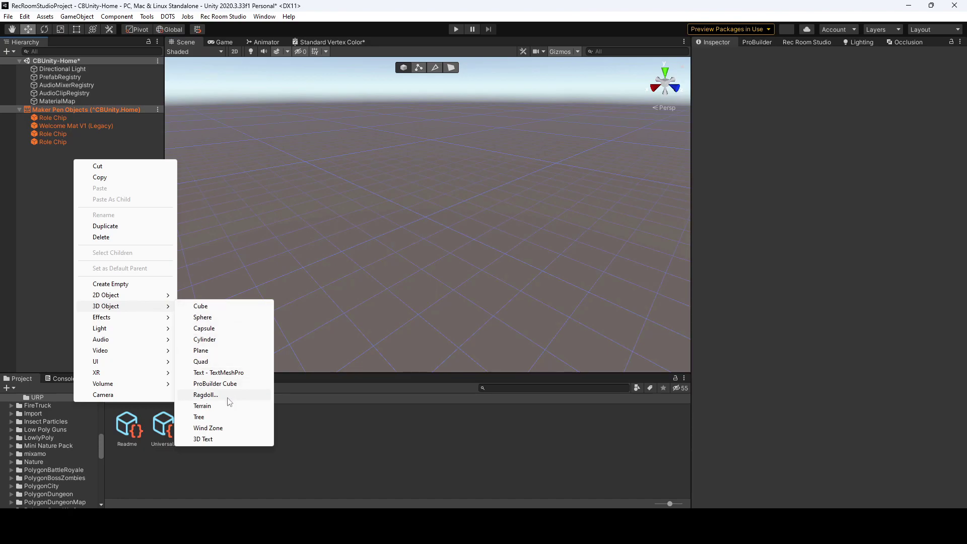
{"action": "left_click", "coordinate": [224, 409]}
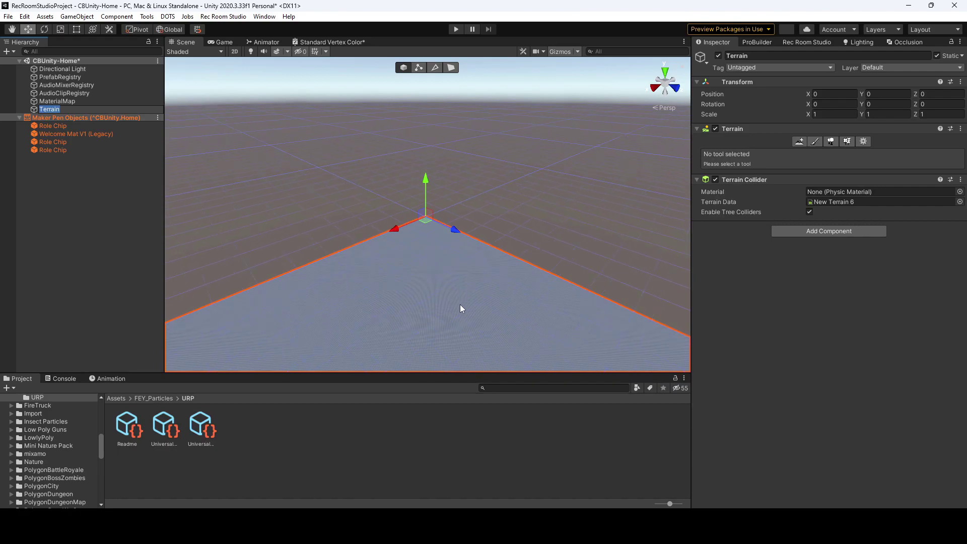
{"action": "middle_click_drag", "start_coordinate": [460, 305], "coordinate": [476, 232]}
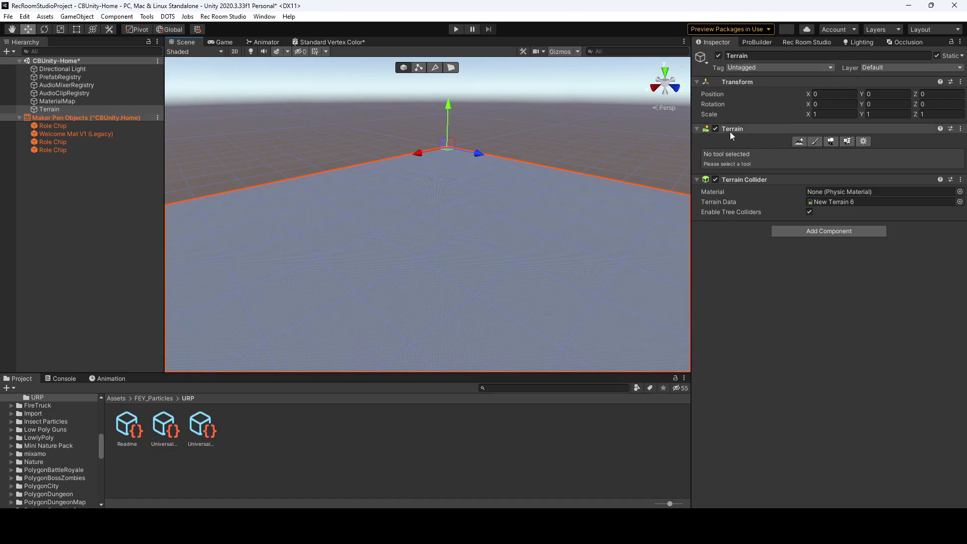
Add Grass_B_TerrainLayer as the terrain's base Paint Texture layer.
{"action": "left_click", "coordinate": [812, 143]}
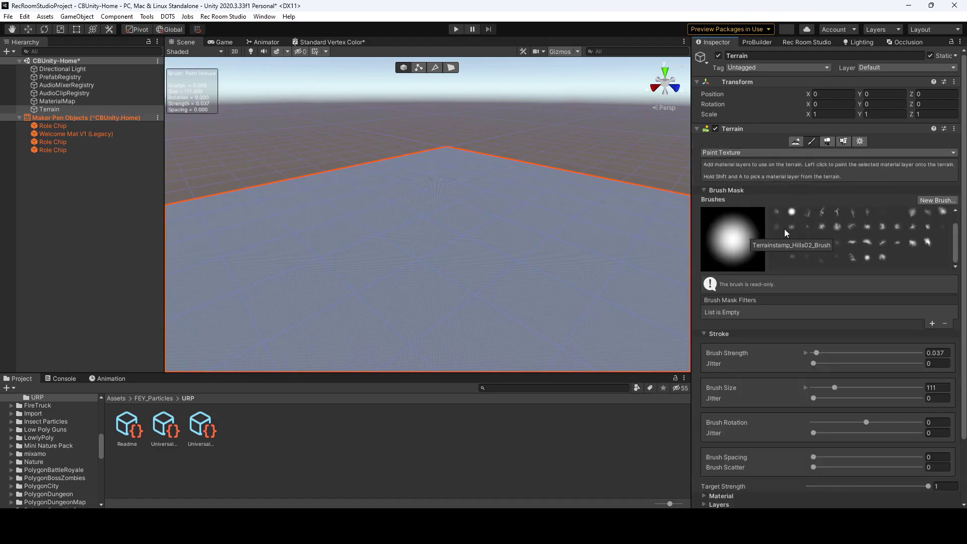
{"action": "scroll", "coordinate": [787, 397], "scroll_direction": "down", "scroll_amount": 3}
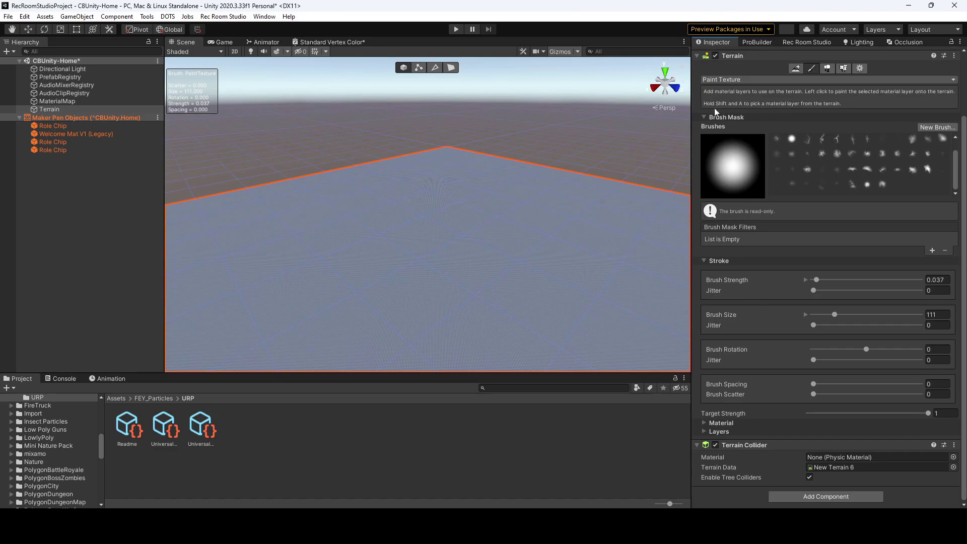
{"action": "left_click", "coordinate": [703, 434]}
{"action": "scroll", "coordinate": [757, 457], "scroll_direction": "down", "scroll_amount": 5}
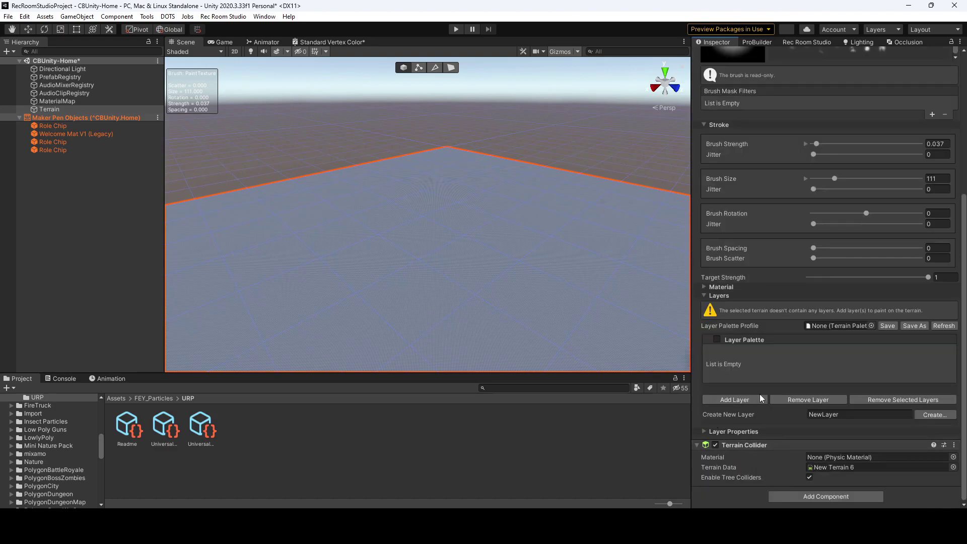
{"action": "left_click", "coordinate": [736, 397]}
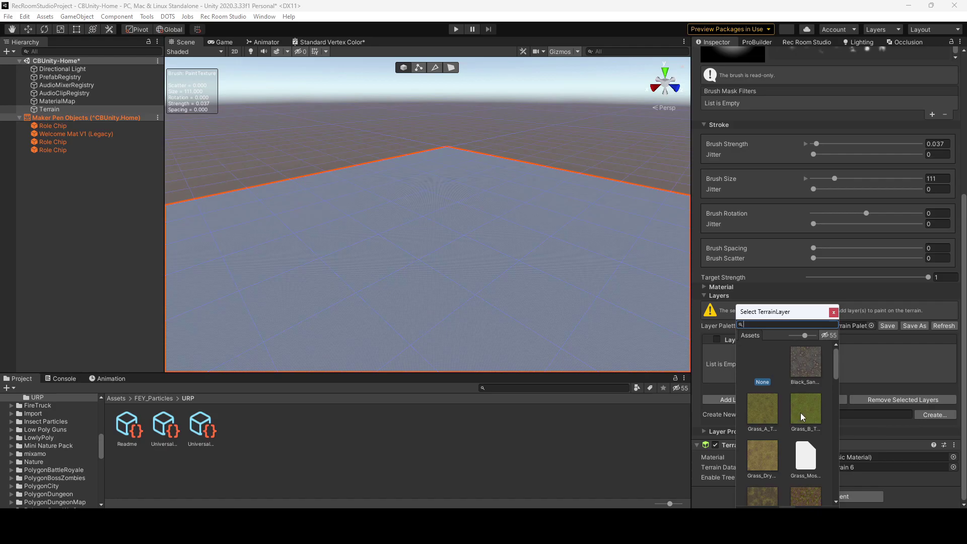
{"action": "scroll", "coordinate": [797, 454], "scroll_direction": "down", "scroll_amount": 2}
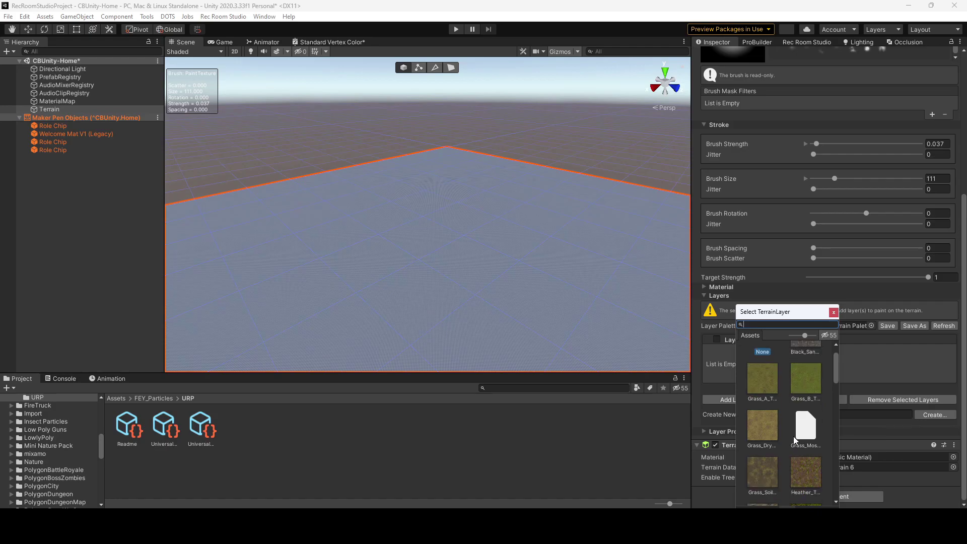
{"action": "scroll", "coordinate": [791, 407], "scroll_direction": "up", "scroll_amount": 2}
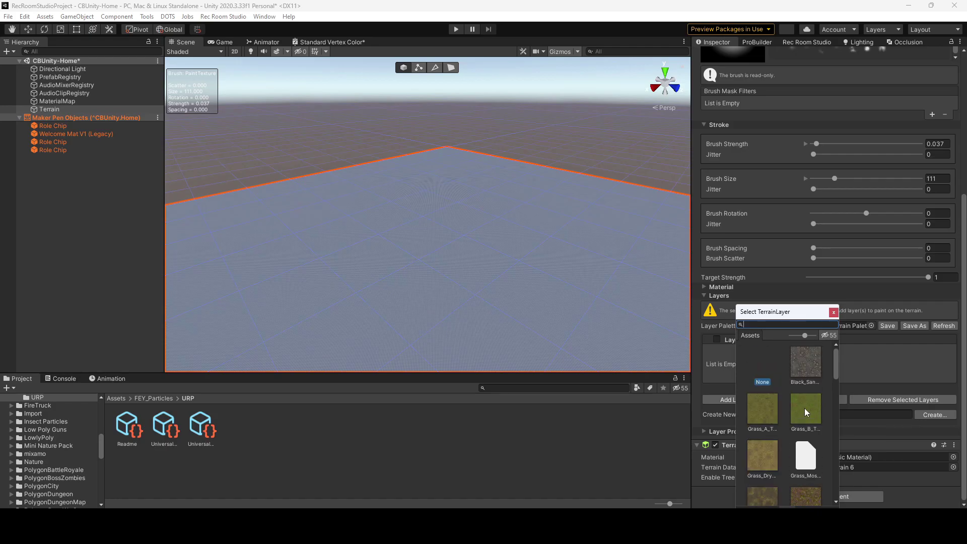
{"action": "double_click", "coordinate": [806, 412]}
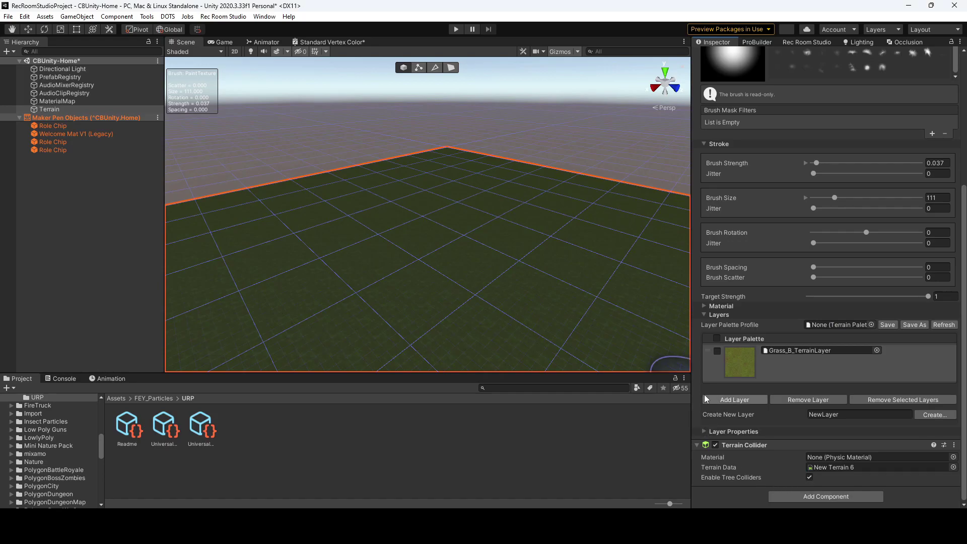
Add TerrainRock as a second texture layer to the terrain's layer palette.
{"action": "scroll", "coordinate": [668, 352], "scroll_direction": "up", "scroll_amount": 5}
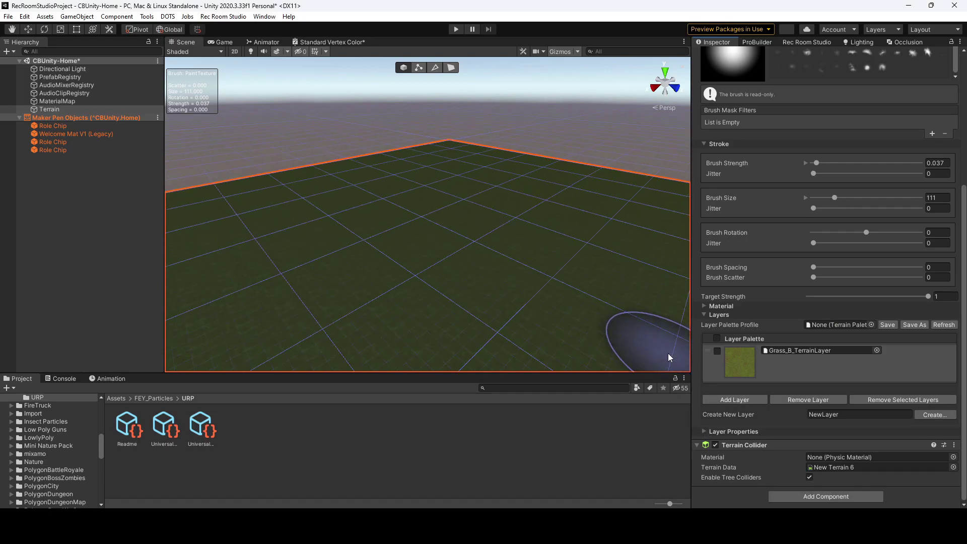
{"action": "scroll", "coordinate": [695, 343], "scroll_direction": "up", "scroll_amount": 3}
{"action": "scroll", "coordinate": [696, 343], "scroll_direction": "up", "scroll_amount": 3}
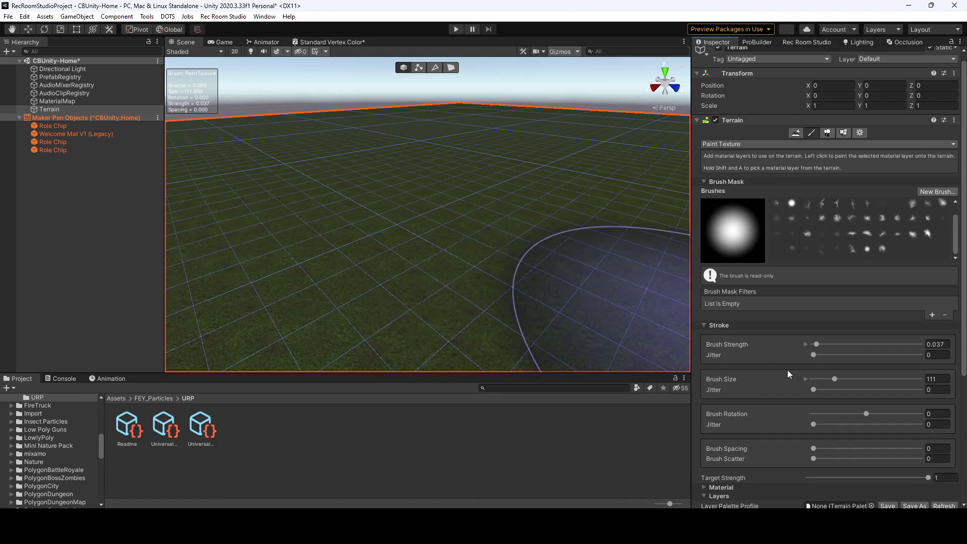
{"action": "scroll", "coordinate": [841, 372], "scroll_direction": "down", "scroll_amount": 6}
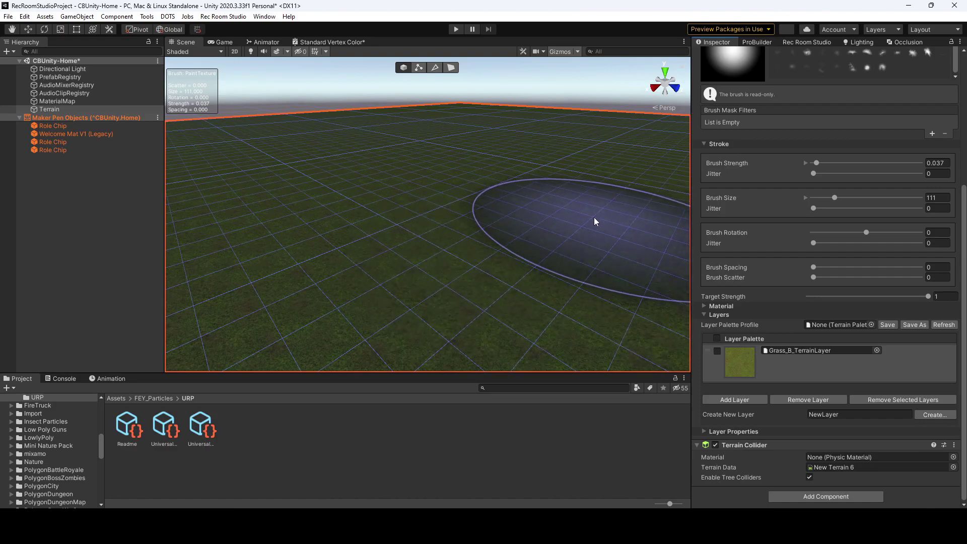
{"action": "left_click", "coordinate": [761, 397]}
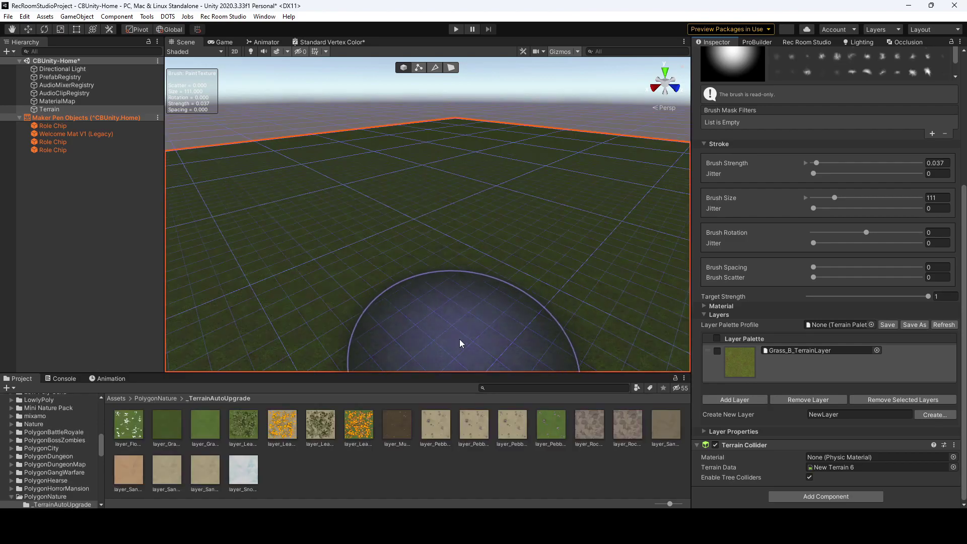
{"action": "left_click", "coordinate": [752, 400]}
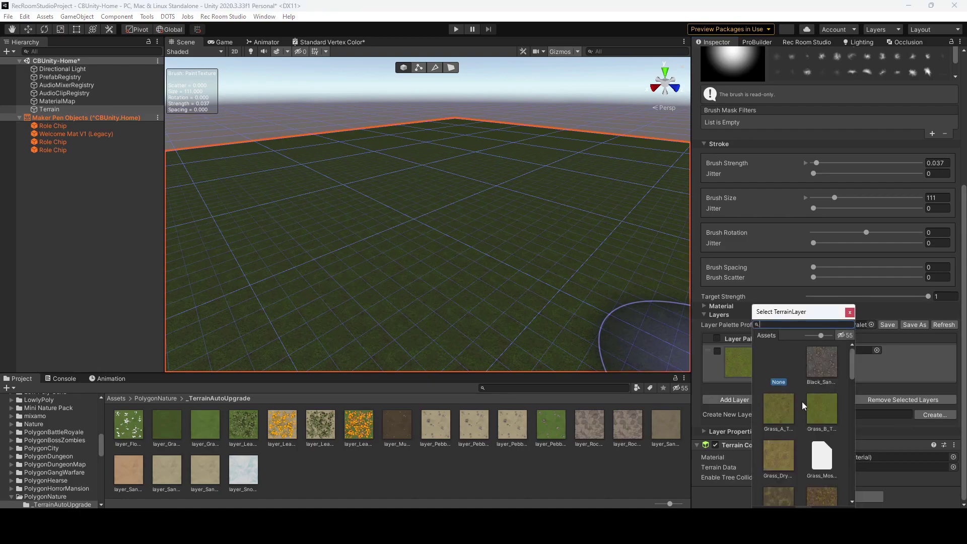
{"action": "scroll", "coordinate": [796, 406], "scroll_direction": "down", "scroll_amount": 8}
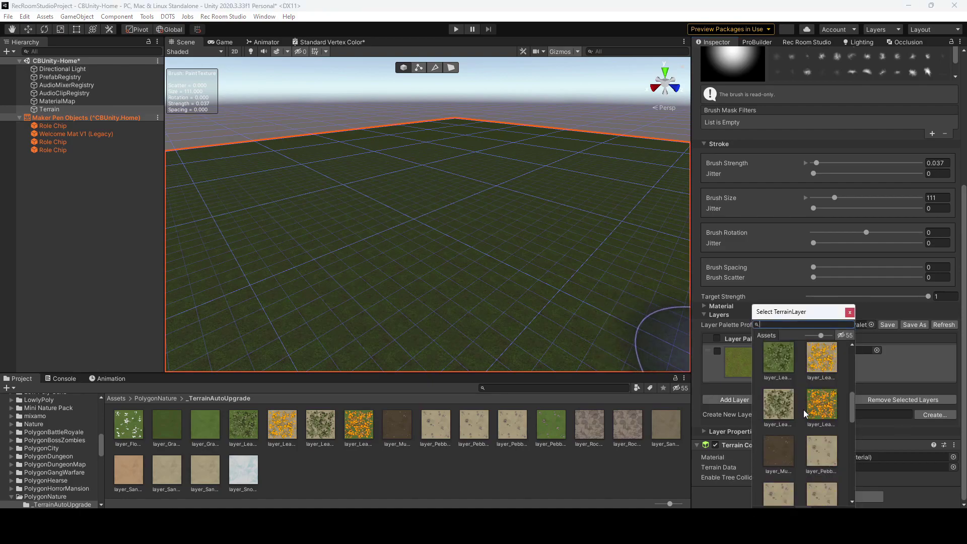
{"action": "scroll", "coordinate": [834, 419], "scroll_direction": "down", "scroll_amount": 6}
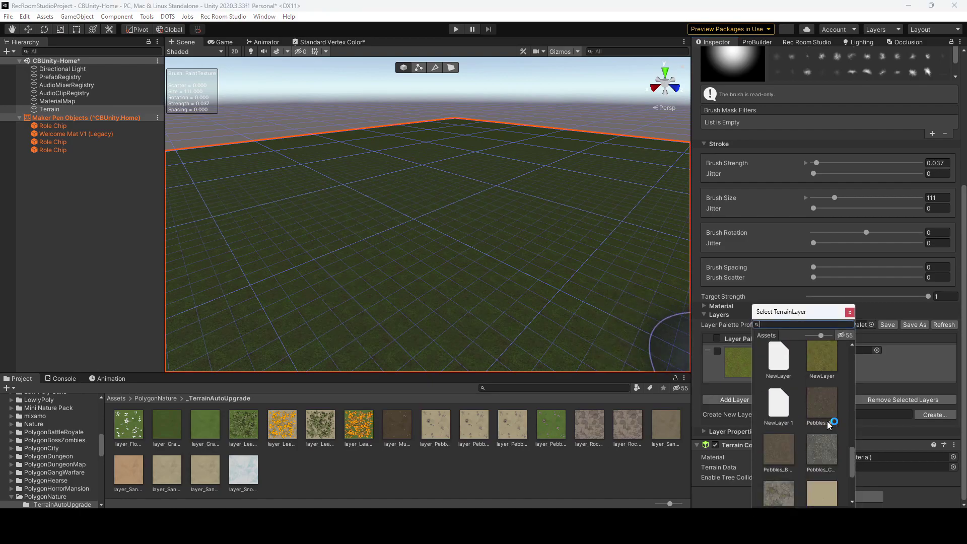
{"action": "scroll", "coordinate": [808, 418], "scroll_direction": "down", "scroll_amount": 3}
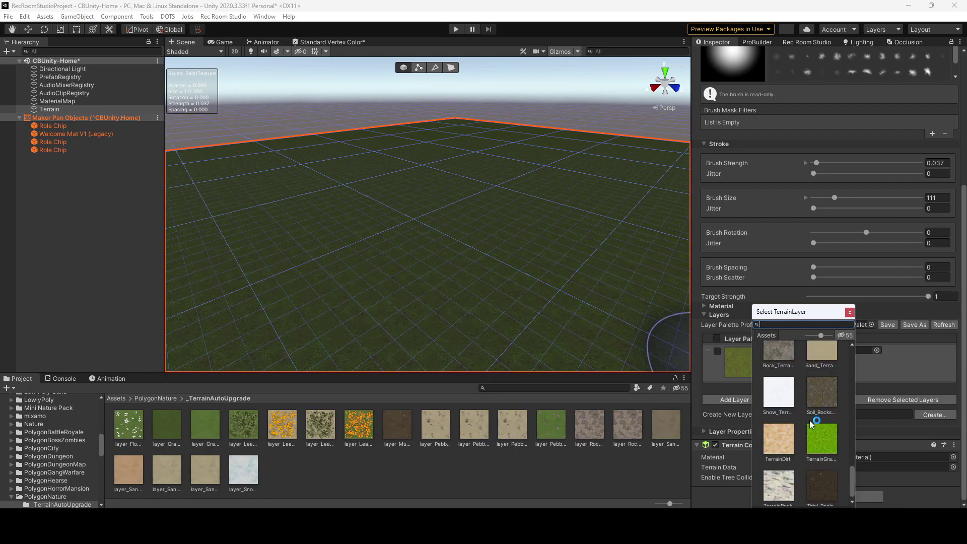
{"action": "left_click", "coordinate": [783, 483]}
{"action": "left_click", "coordinate": [783, 483]}
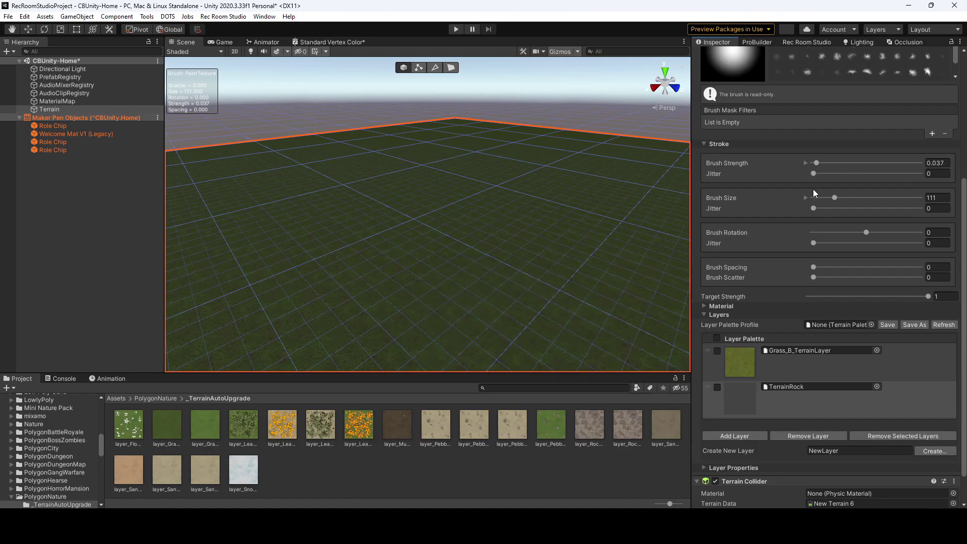
Try painting a patch of TerrainRock across the grass terrain, and undo the stroke.
{"action": "scroll", "coordinate": [806, 231], "scroll_direction": "up", "scroll_amount": 5}
{"action": "mouse_move", "coordinate": [470, 298]}
{"action": "left_mouse_down"}
{"action": "mouse_move", "coordinate": [442, 281]}
{"action": "mouse_move", "coordinate": [436, 308]}
{"action": "mouse_move", "coordinate": [529, 251]}
{"action": "left_mouse_up"}
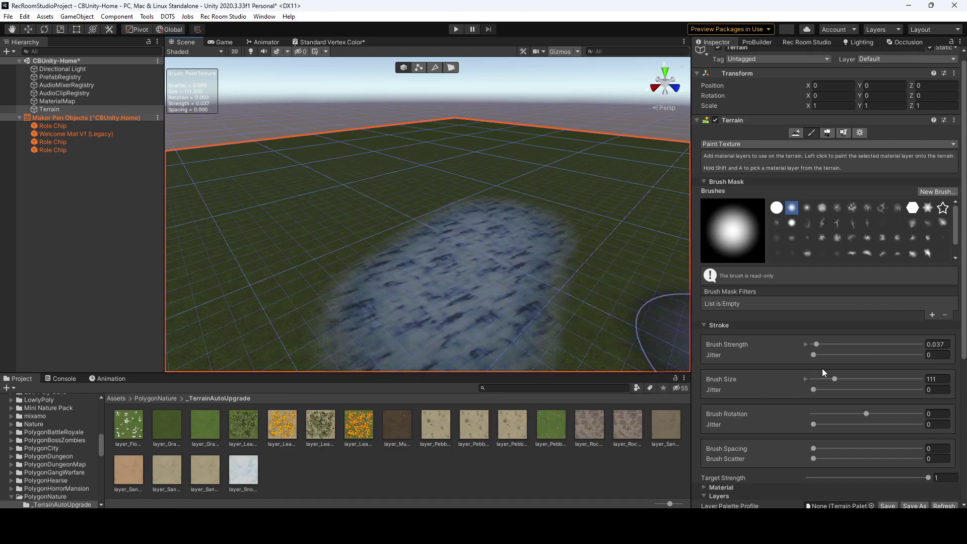
{"action": "scroll", "coordinate": [821, 372], "scroll_direction": "down", "scroll_amount": 6}
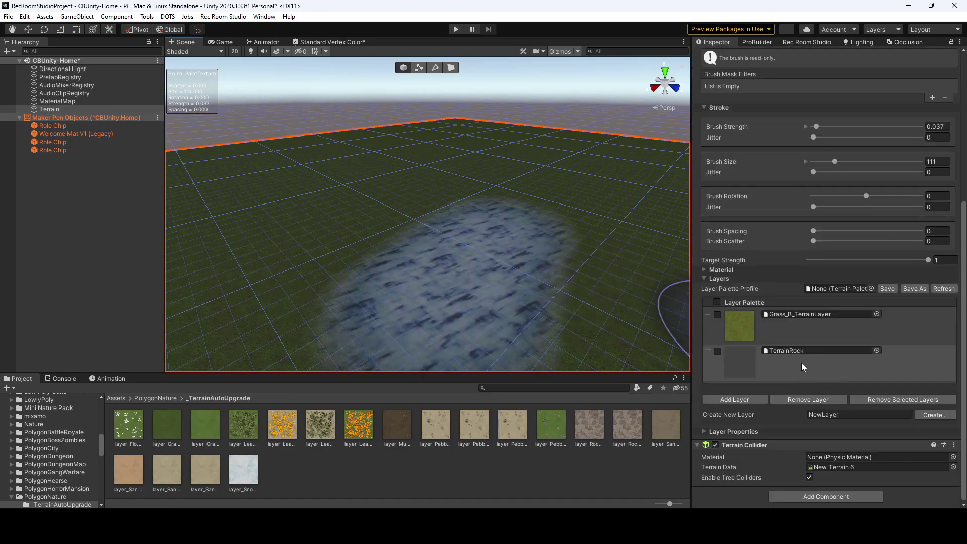
{"action": "key", "text": "ctrl+z"}
Set the texture brush's strength to 0.076 and size to 239, and choose the Soft_Round_Brush mask.
{"action": "scroll", "coordinate": [807, 291], "scroll_direction": "up", "scroll_amount": 6}
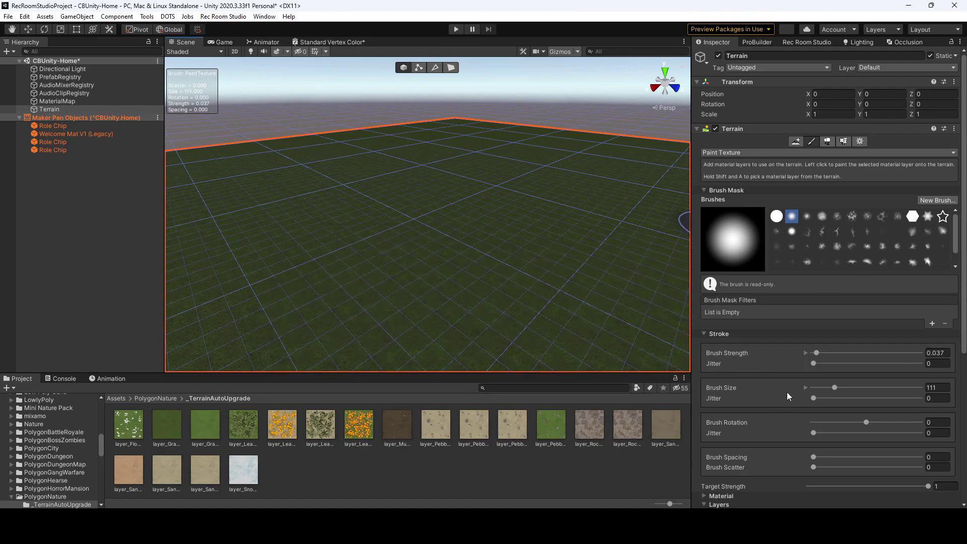
{"action": "mouse_move", "coordinate": [816, 352]}
{"action": "left_mouse_down"}
{"action": "mouse_move", "coordinate": [832, 351]}
{"action": "mouse_move", "coordinate": [820, 353]}
{"action": "left_mouse_up"}
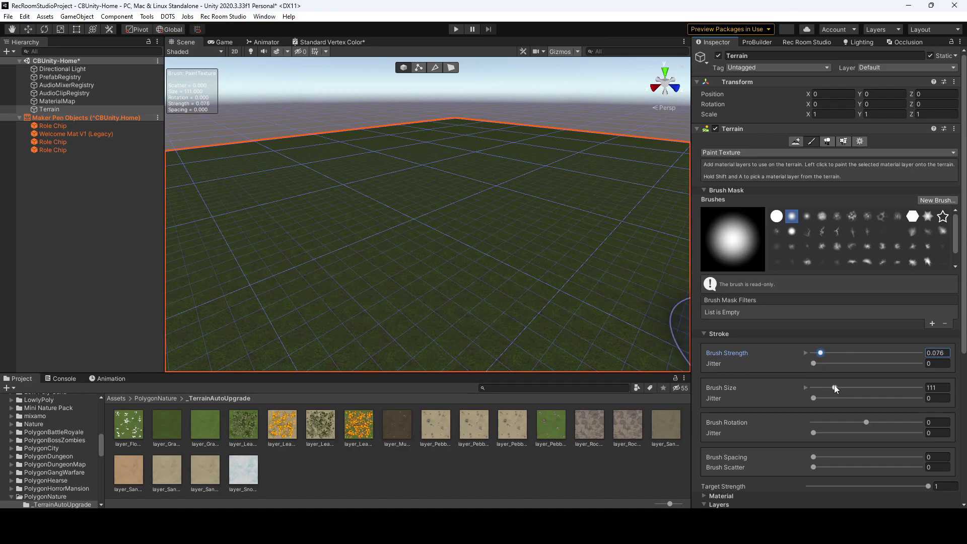
{"action": "mouse_move", "coordinate": [835, 388]}
{"action": "left_mouse_down"}
{"action": "mouse_move", "coordinate": [889, 385]}
{"action": "mouse_move", "coordinate": [862, 385]}
{"action": "left_mouse_up"}
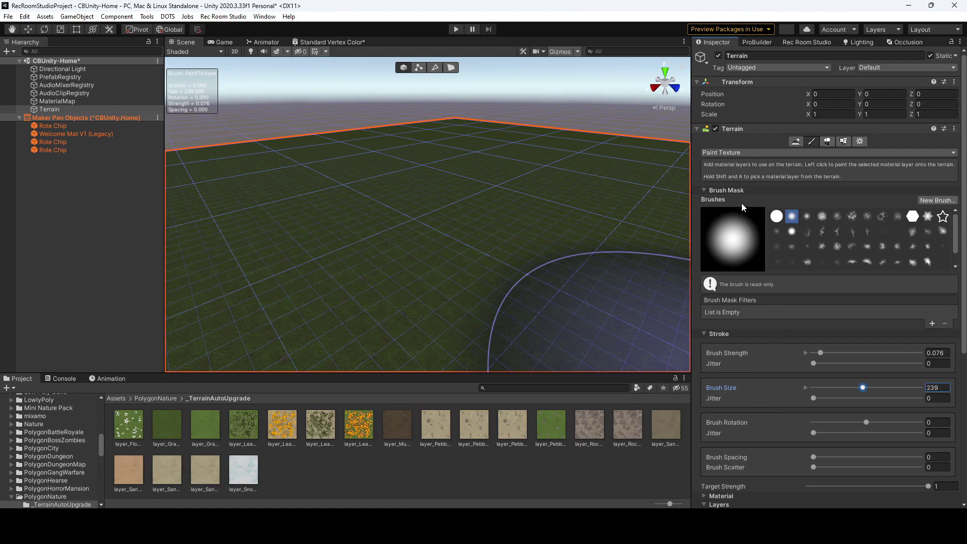
{"action": "scroll", "coordinate": [797, 230], "scroll_direction": "down", "scroll_amount": 1}
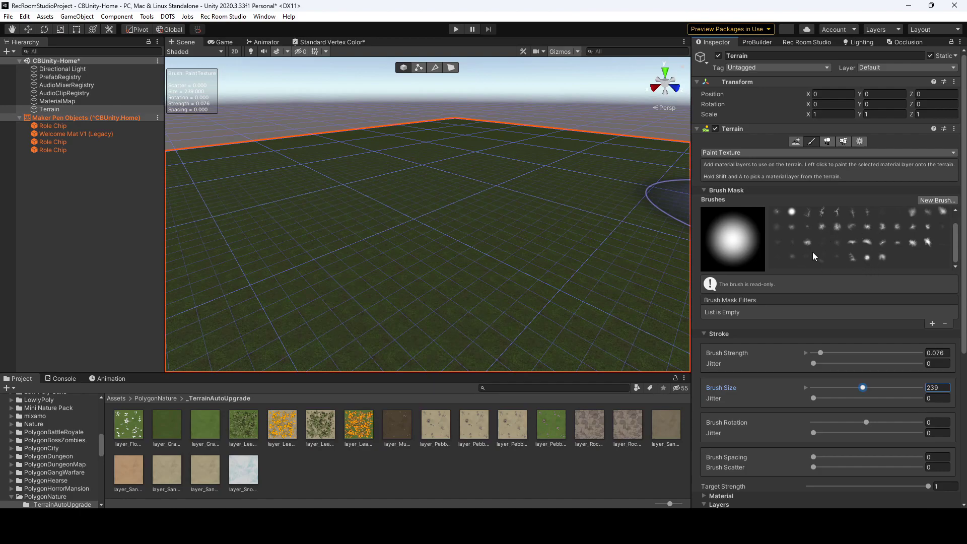
{"action": "left_click", "coordinate": [792, 214]}
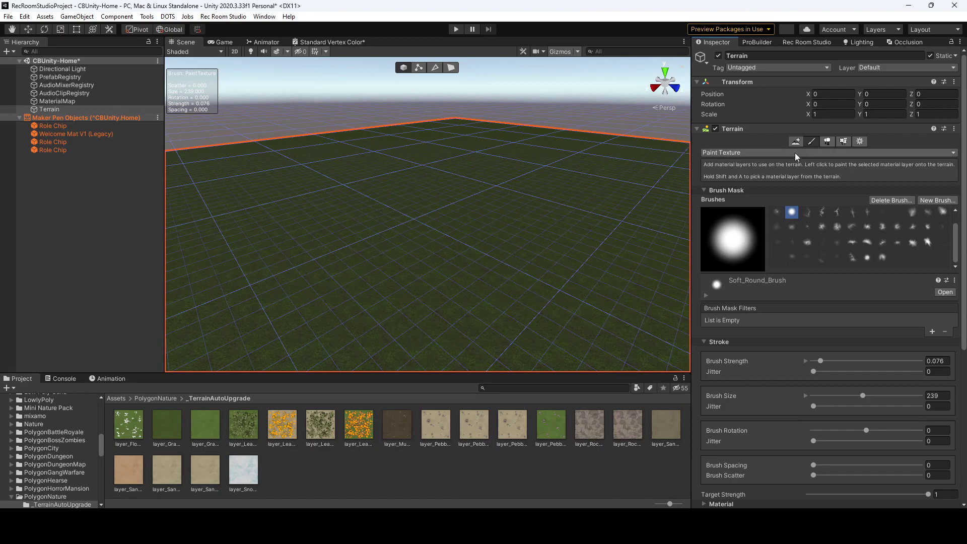
Examine the Terrain Settings, including the mesh and texture resolution options.
{"action": "left_click", "coordinate": [860, 142]}
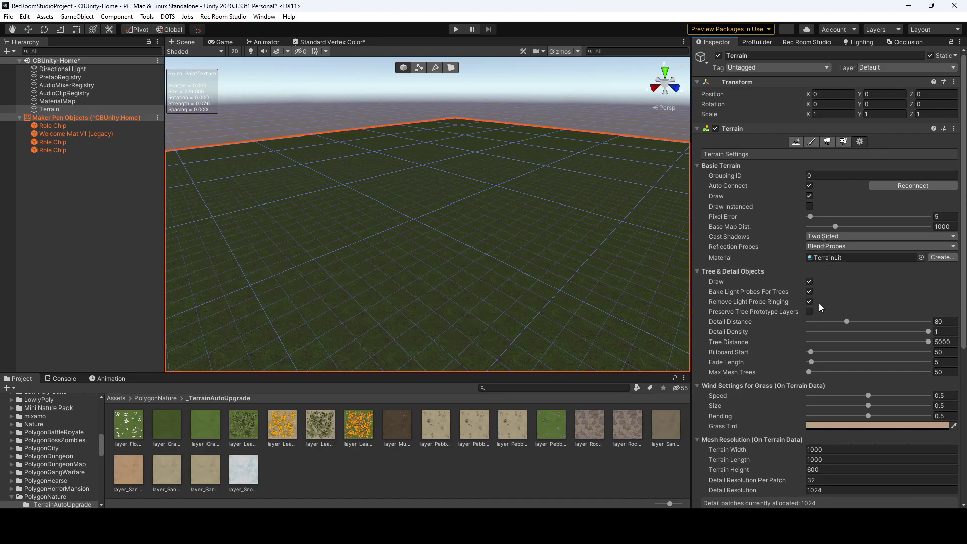
{"action": "scroll", "coordinate": [826, 279], "scroll_direction": "down", "scroll_amount": 10}
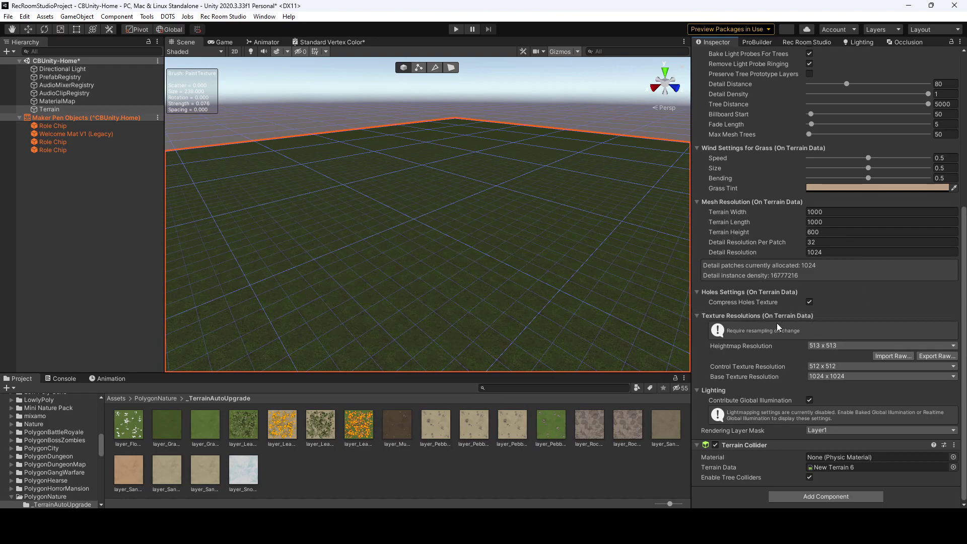
{"action": "scroll", "coordinate": [776, 323], "scroll_direction": "up", "scroll_amount": 10}
Switch the terrain painting mode to Raise or Lower Terrain and choose the Terrainstamp_Mountain02_Brush mask.
{"action": "left_click", "coordinate": [811, 142]}
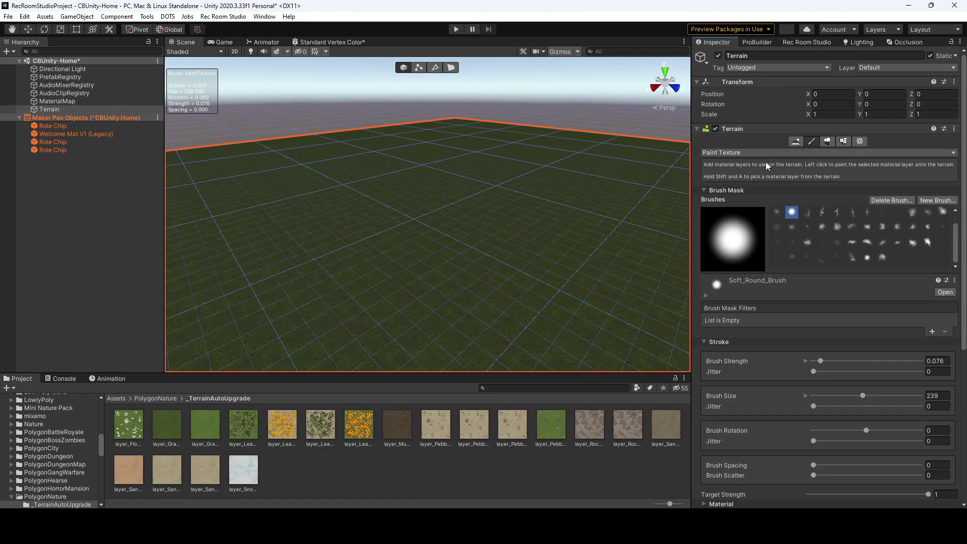
{"action": "left_click", "coordinate": [738, 152]}
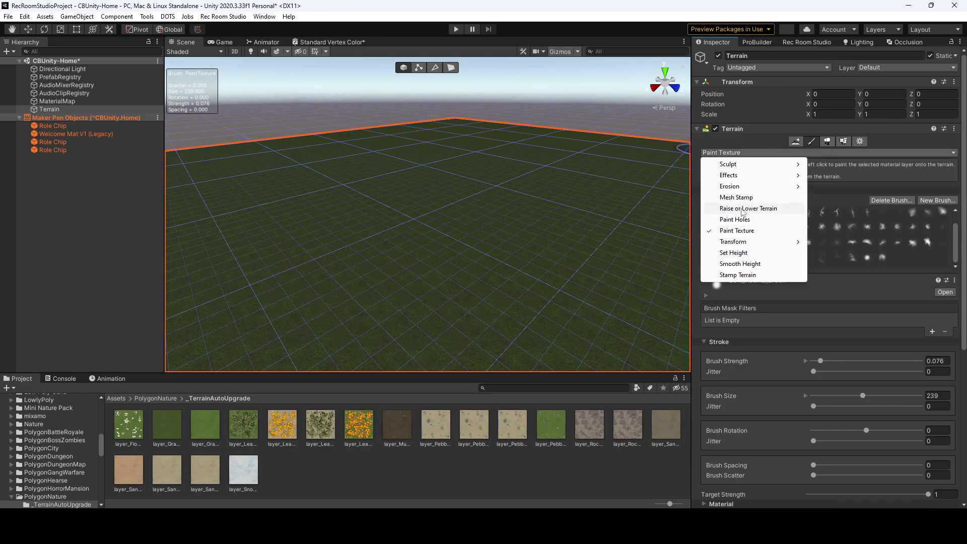
{"action": "left_click", "coordinate": [742, 209]}
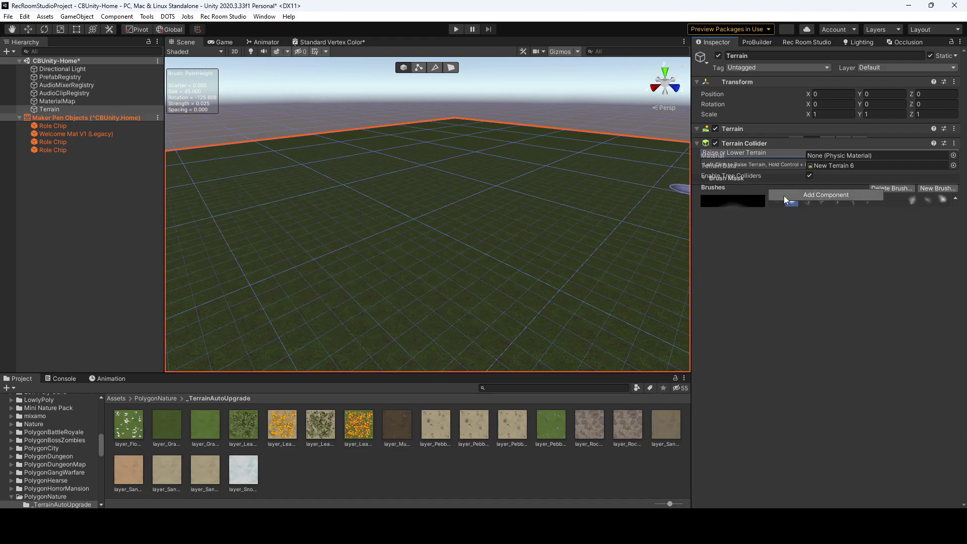
{"action": "left_click", "coordinate": [80, 103]}
{"action": "left_click", "coordinate": [71, 108]}
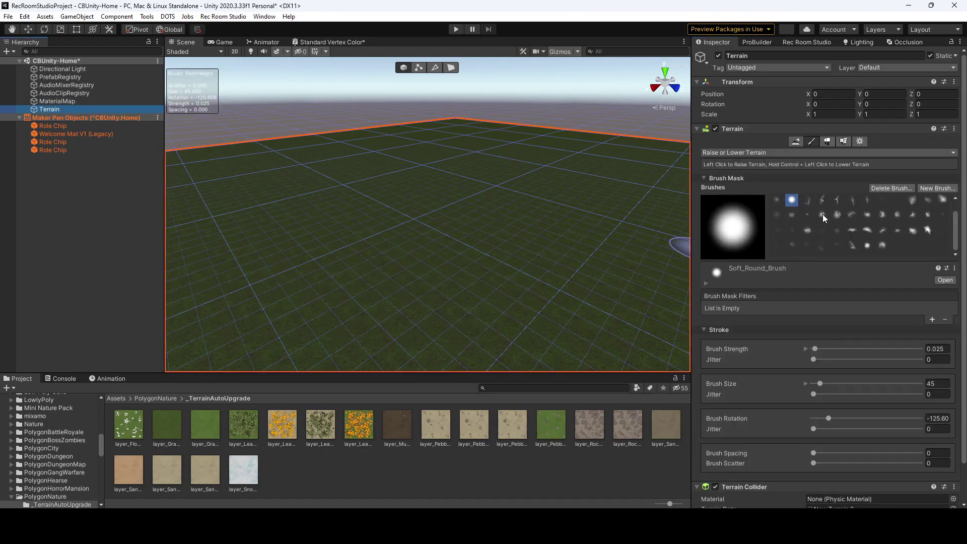
{"action": "left_click", "coordinate": [838, 234]}
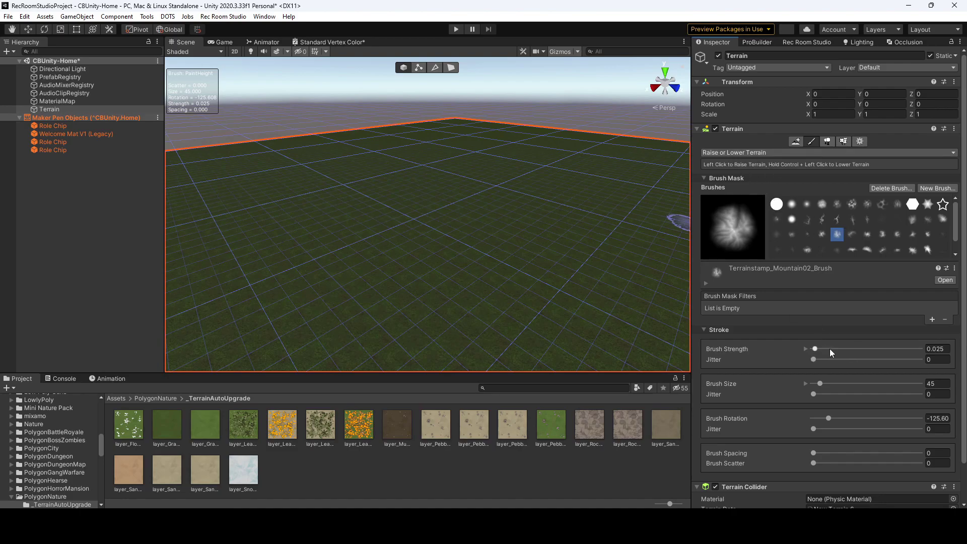
Set the terrain-raising brush's strength to 0.244 and its size to 226.
{"action": "left_click", "coordinate": [760, 152]}
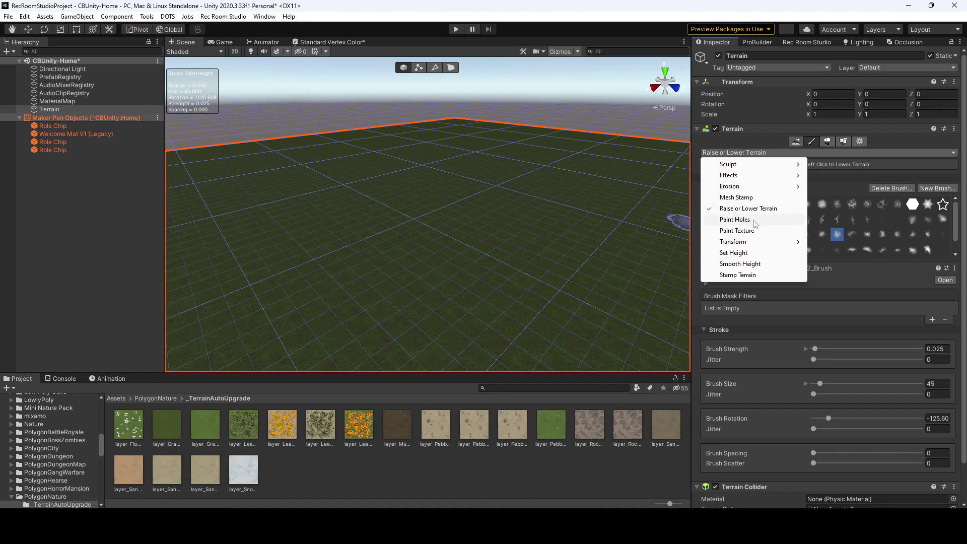
{"action": "left_click", "coordinate": [757, 142]}
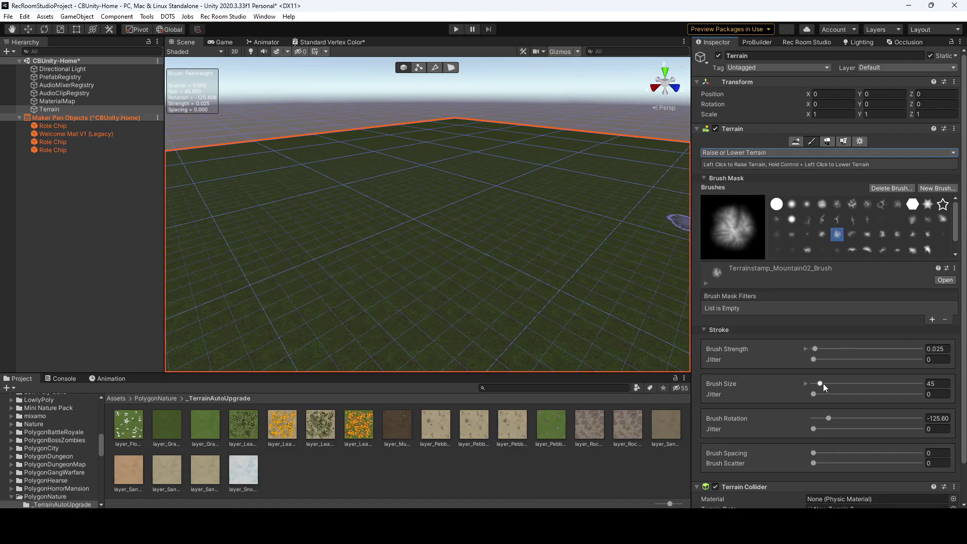
{"action": "left_click_drag", "start_coordinate": [823, 383], "coordinate": [841, 381]}
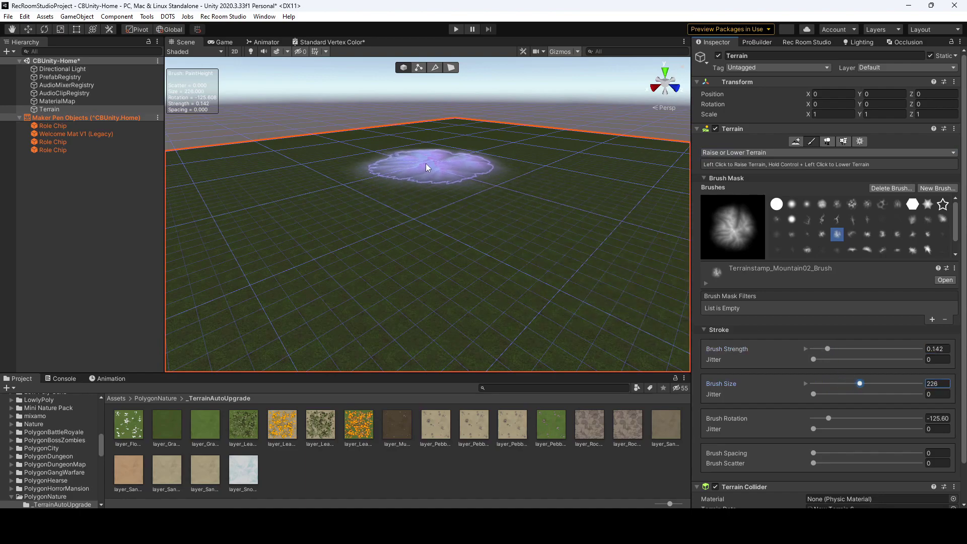
{"action": "scroll", "coordinate": [407, 151], "scroll_direction": "down", "scroll_amount": 2}
{"action": "middle_click_drag", "start_coordinate": [428, 186], "coordinate": [453, 252]}
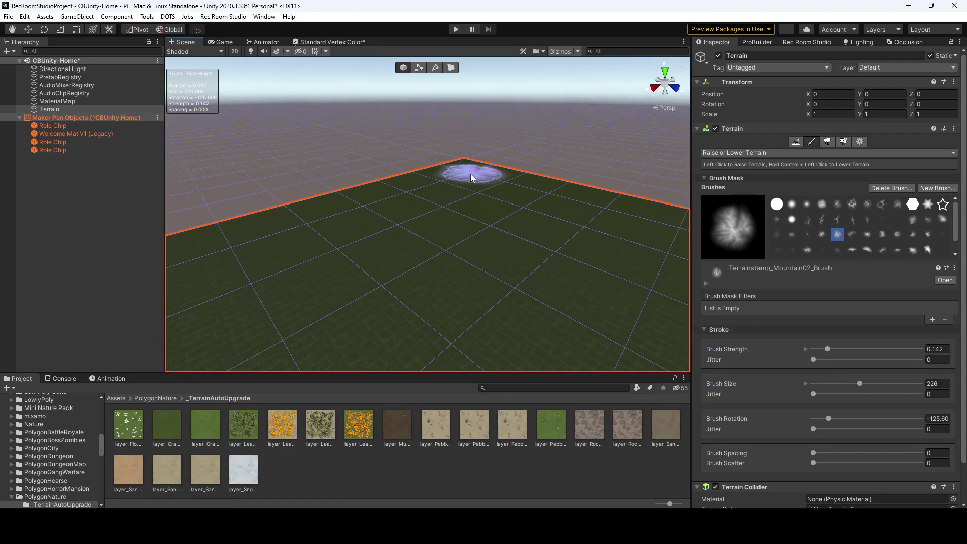
{"action": "left_click_drag", "start_coordinate": [827, 348], "coordinate": [838, 348]}
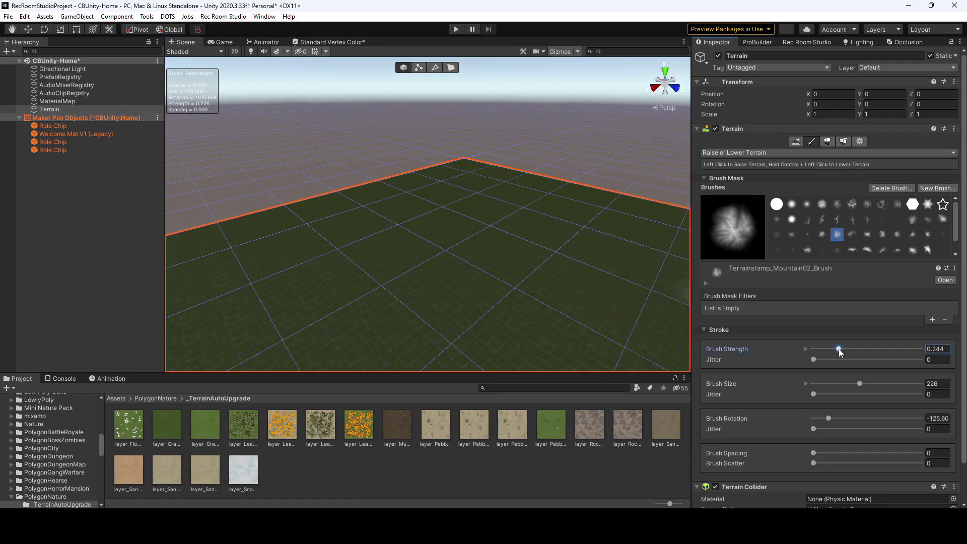
Raise mountains at the terrain's far corner and beside its outer edges with the Terrainstamp_Mountain02_Brush at size 296.
{"action": "mouse_move", "coordinate": [472, 181]}
{"action": "left_mouse_down"}
{"action": "mouse_move", "coordinate": [466, 175]}
{"action": "mouse_move", "coordinate": [536, 207]}
{"action": "mouse_move", "coordinate": [617, 222]}
{"action": "left_mouse_up"}
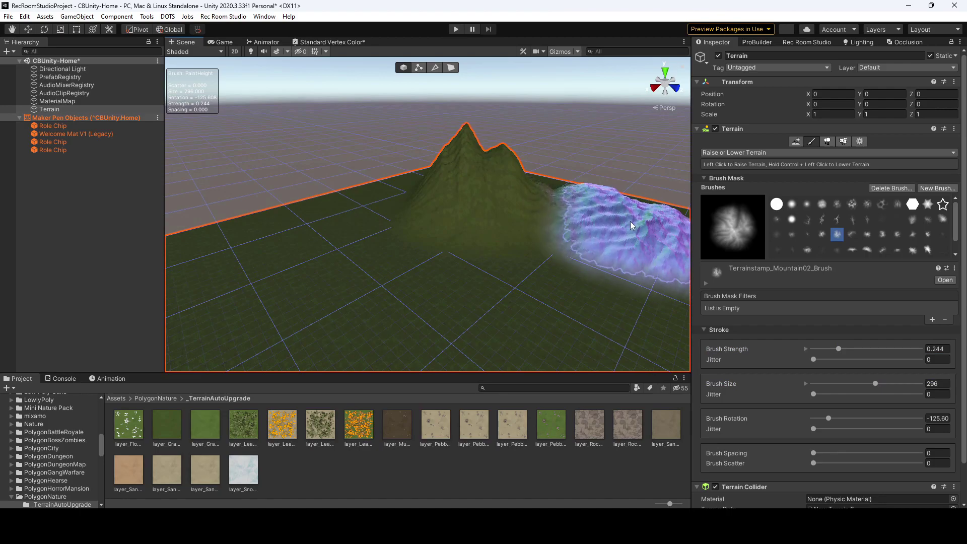
{"action": "mouse_move", "coordinate": [315, 207]}
{"action": "left_mouse_down", "text": "alt"}
{"action": "mouse_move", "coordinate": [509, 264]}
{"action": "mouse_move", "coordinate": [411, 273]}
{"action": "mouse_move", "coordinate": [519, 292]}
{"action": "mouse_move", "coordinate": [441, 287]}
{"action": "mouse_move", "coordinate": [312, 212]}
{"action": "mouse_move", "coordinate": [464, 237]}
{"action": "mouse_move", "coordinate": [521, 227]}
{"action": "left_mouse_up", "text": "alt"}
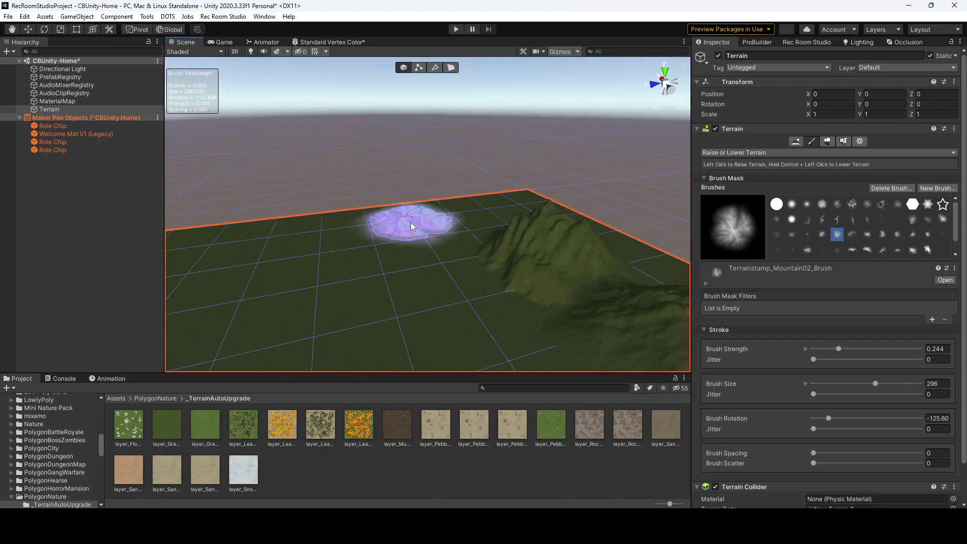
{"action": "mouse_move", "coordinate": [427, 244]}
{"action": "left_mouse_down", "text": "alt"}
{"action": "mouse_move", "coordinate": [310, 221]}
{"action": "mouse_move", "coordinate": [498, 263]}
{"action": "left_mouse_up", "text": "alt"}
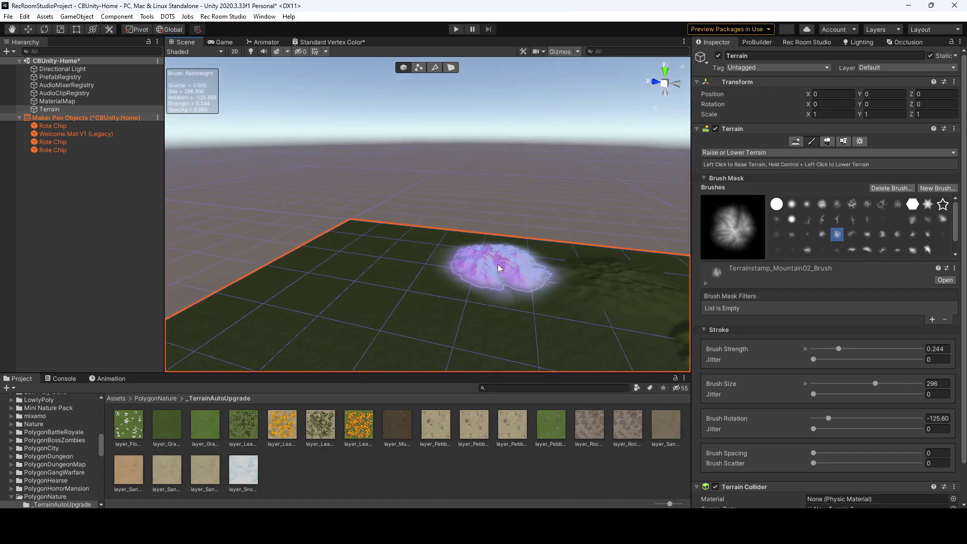
{"action": "left_click_drag", "start_coordinate": [467, 295], "coordinate": [374, 308], "text": "alt"}
{"action": "right_click_drag", "start_coordinate": [374, 307], "coordinate": [368, 312]}
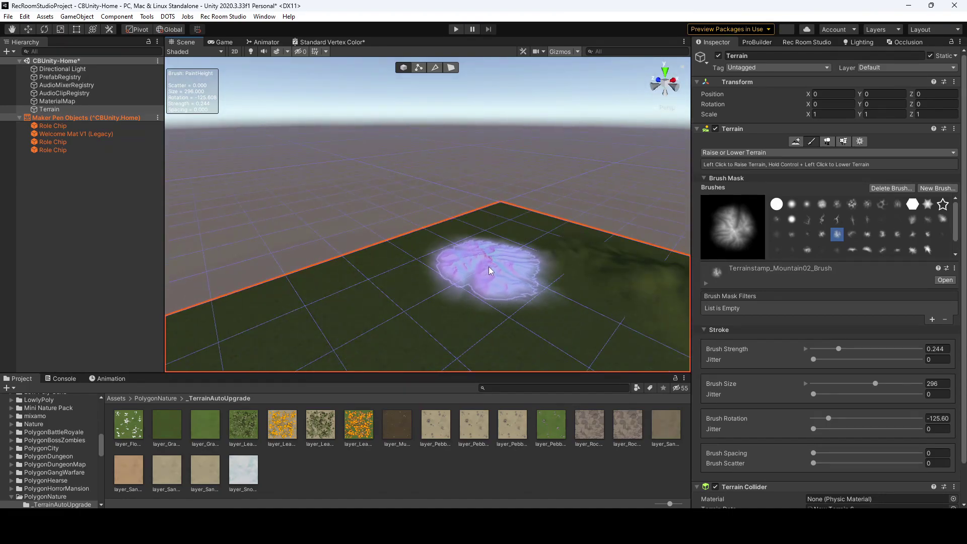
{"action": "left_click_drag", "start_coordinate": [489, 267], "coordinate": [416, 297]}
{"action": "mouse_move", "coordinate": [571, 320]}
{"action": "middle_mouse_down"}
{"action": "mouse_move", "coordinate": [582, 317]}
{"action": "mouse_move", "coordinate": [523, 288]}
{"action": "middle_mouse_up"}
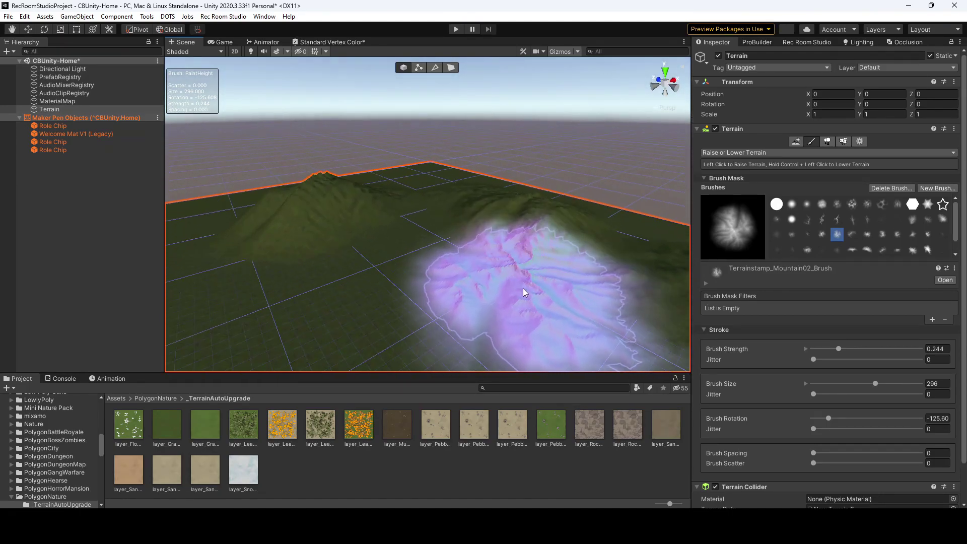
Raise more hills and steep ridges between the existing mountains and across the remaining flat ground with the mountain brush.
{"action": "mouse_move", "coordinate": [523, 288]}
{"action": "right_mouse_down"}
{"action": "mouse_move", "coordinate": [371, 281]}
{"action": "mouse_move", "coordinate": [347, 266]}
{"action": "right_mouse_up"}
{"action": "left_click_drag", "start_coordinate": [351, 239], "coordinate": [262, 258]}
{"action": "scroll", "coordinate": [409, 256], "scroll_direction": "down", "scroll_amount": 3}
{"action": "middle_click_drag", "start_coordinate": [467, 291], "coordinate": [488, 276]}
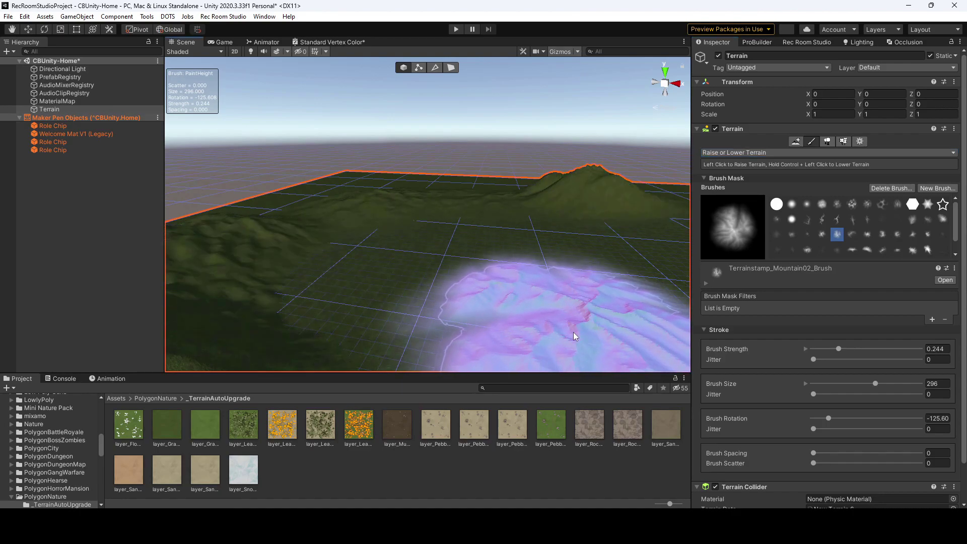
{"action": "left_click_drag", "start_coordinate": [571, 323], "coordinate": [551, 261], "text": "alt"}
{"action": "scroll", "coordinate": [550, 262], "scroll_direction": "down", "scroll_amount": 5}
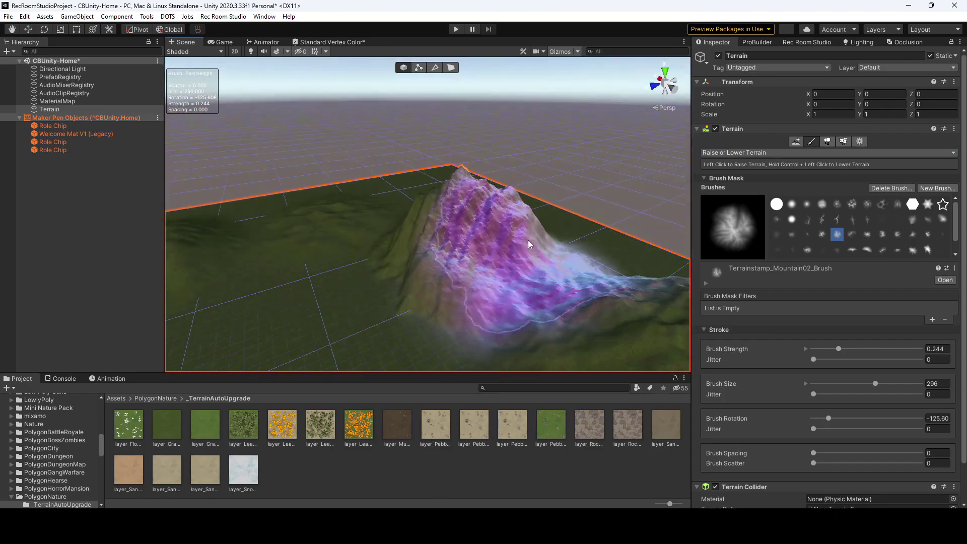
{"action": "left_click_drag", "start_coordinate": [488, 262], "coordinate": [526, 213], "text": "alt"}
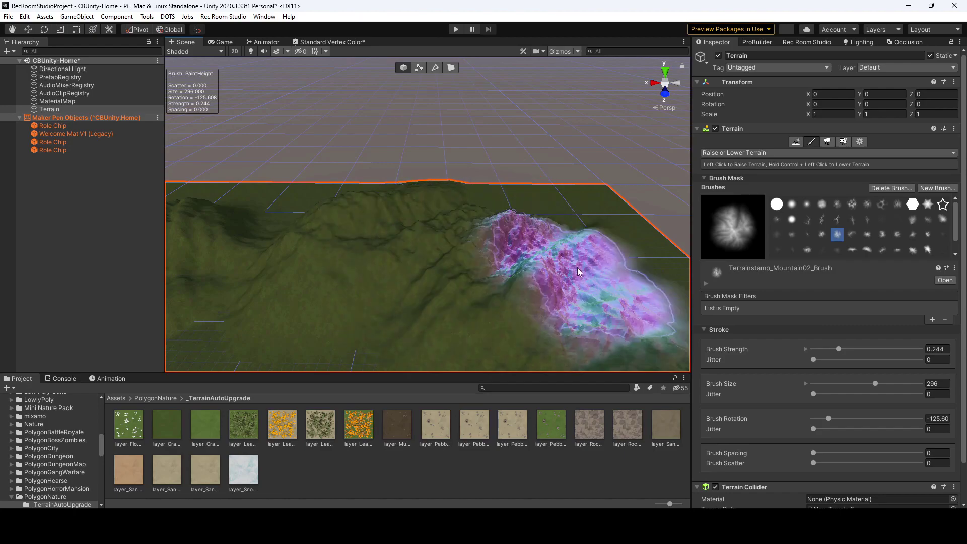
{"action": "scroll", "coordinate": [436, 269], "scroll_direction": "down", "scroll_amount": 2}
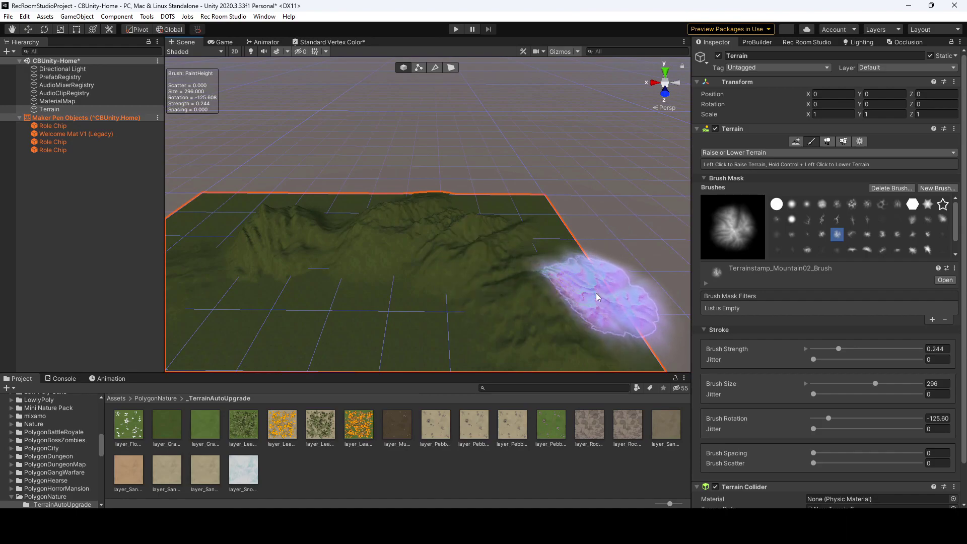
Stamp a Terrainstamp_Canyon02_Brush shape onto the ridge, and raise uneven ground around it with the built-in cloudy brush mask.
{"action": "left_click", "coordinate": [822, 219]}
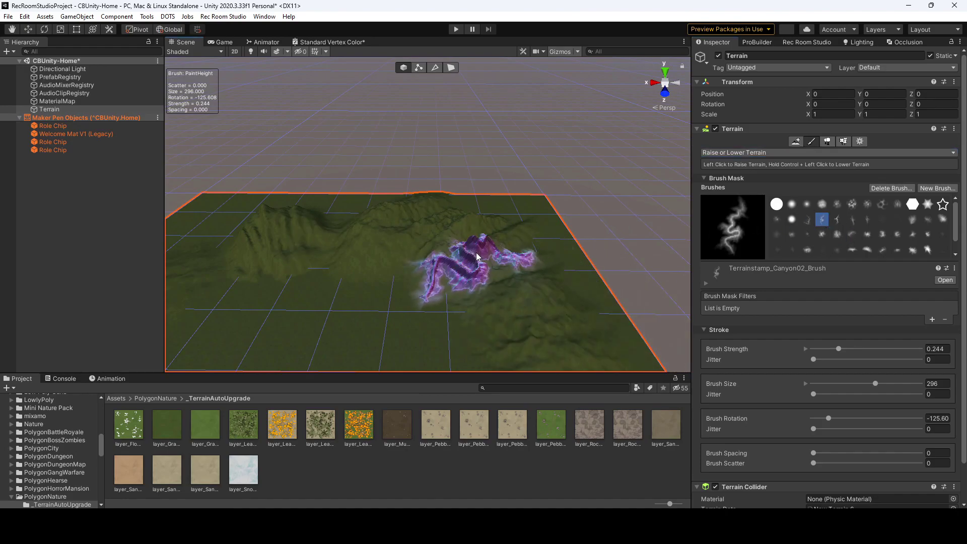
{"action": "left_click", "coordinate": [486, 251]}
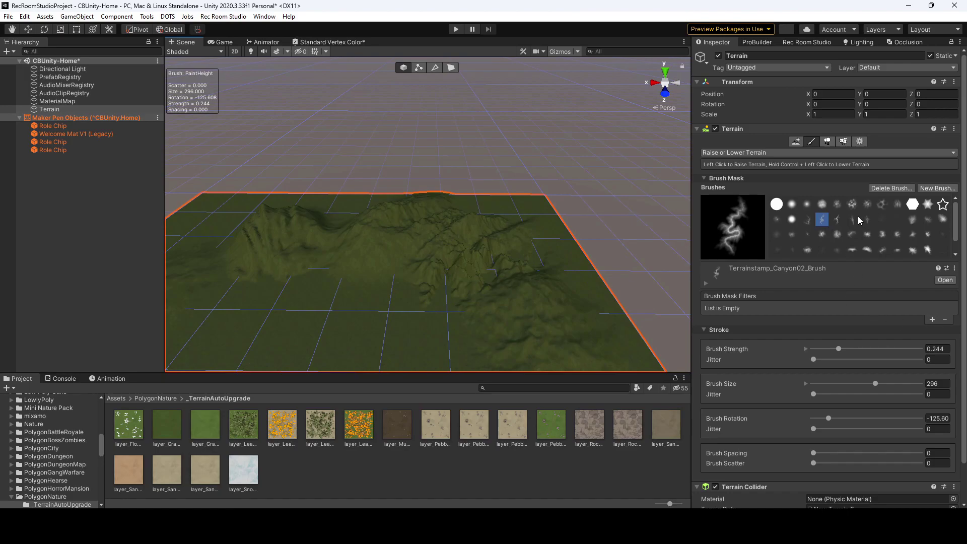
{"action": "left_click", "coordinate": [837, 205]}
{"action": "mouse_move", "coordinate": [567, 302]}
{"action": "right_mouse_down"}
{"action": "mouse_move", "coordinate": [556, 311]}
{"action": "mouse_move", "coordinate": [428, 288]}
{"action": "right_mouse_up"}
{"action": "left_click", "coordinate": [438, 249]}
{"action": "scroll", "coordinate": [437, 317], "scroll_direction": "down", "scroll_amount": 3}
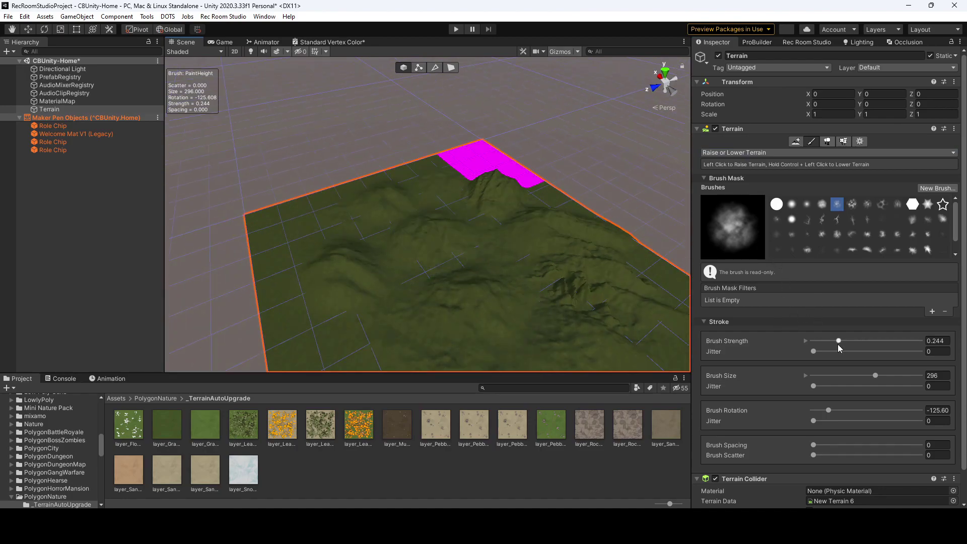
Lower the brush strength to 0.095, raise gentle bumps mid-terrain, and set the strength jitter to 0.124.
{"action": "left_click_drag", "start_coordinate": [825, 343], "coordinate": [822, 342]}
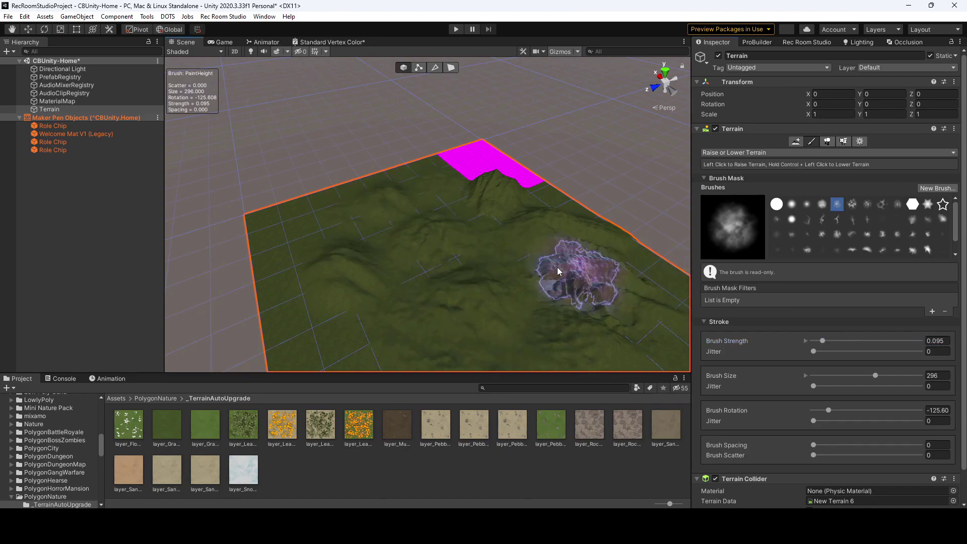
{"action": "mouse_move", "coordinate": [460, 291]}
{"action": "left_mouse_down"}
{"action": "mouse_move", "coordinate": [444, 287]}
{"action": "mouse_move", "coordinate": [431, 255]}
{"action": "left_mouse_up"}
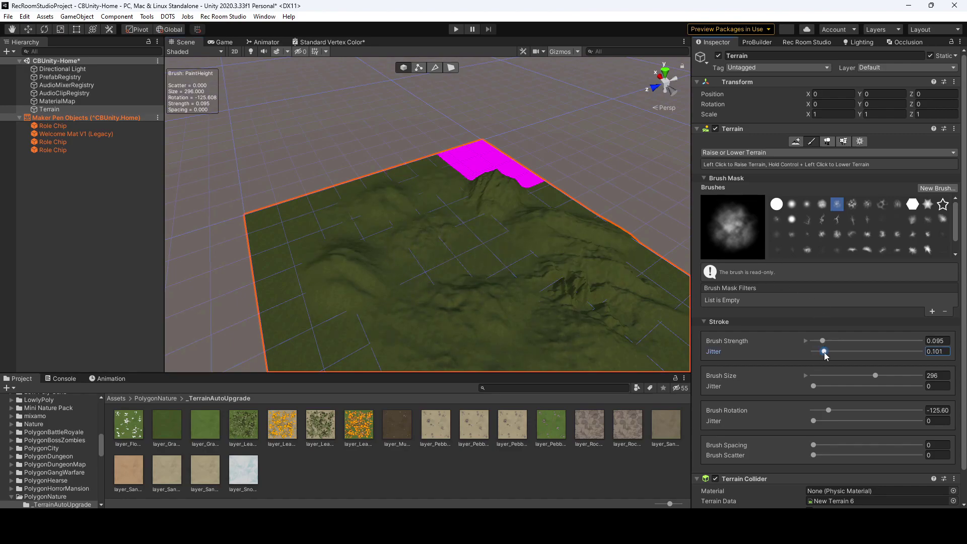
{"action": "left_click_drag", "start_coordinate": [830, 355], "coordinate": [827, 353]}
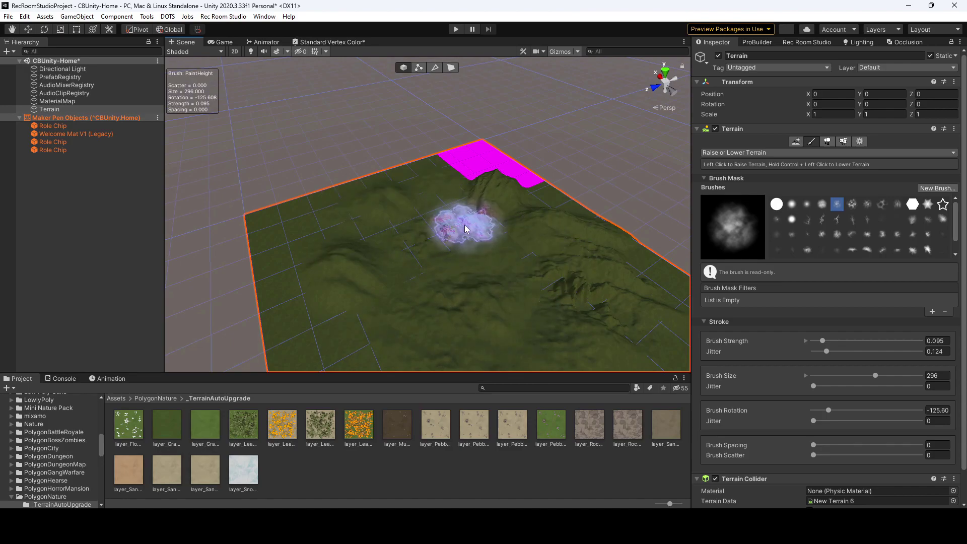
Switch to Paint Texture with the TerrainRock layer and the built-in soft round brush mask.
{"action": "left_click", "coordinate": [755, 154]}
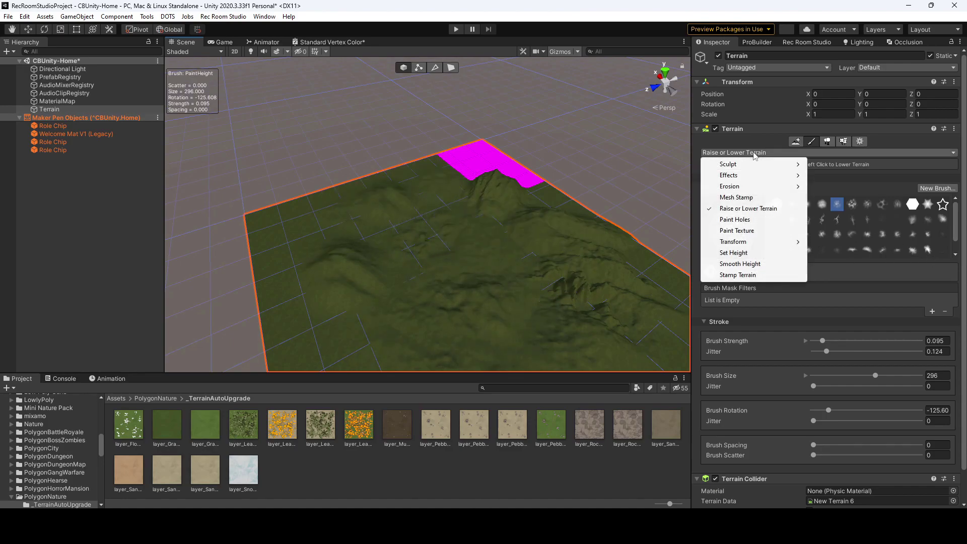
{"action": "left_click", "coordinate": [736, 231]}
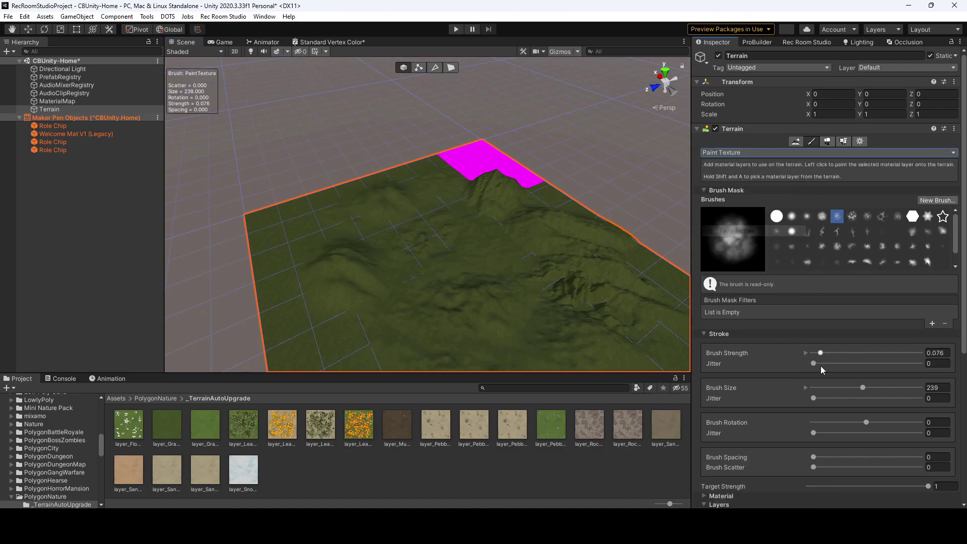
{"action": "scroll", "coordinate": [818, 370], "scroll_direction": "down", "scroll_amount": 10}
{"action": "left_click", "coordinate": [738, 362]}
{"action": "scroll", "coordinate": [580, 255], "scroll_direction": "up", "scroll_amount": 2}
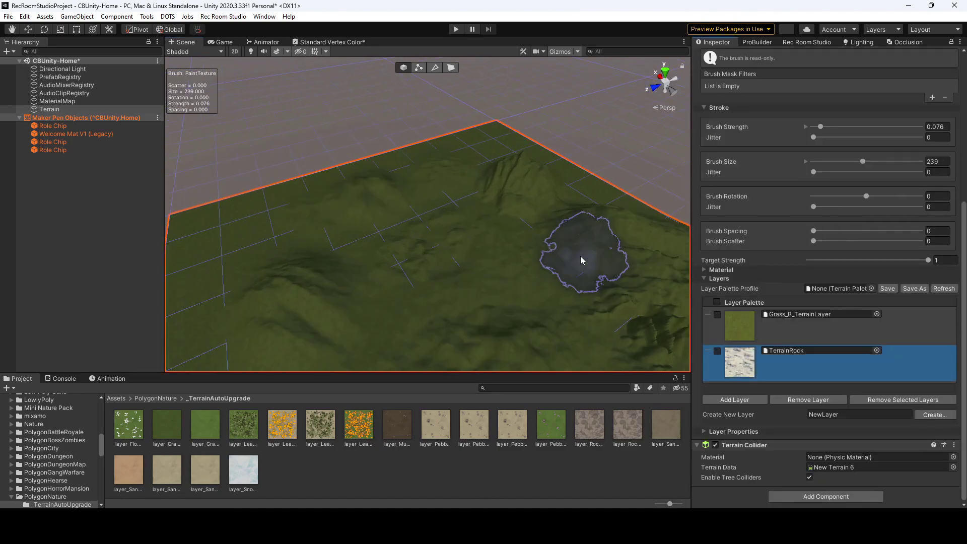
{"action": "scroll", "coordinate": [791, 222], "scroll_direction": "up", "scroll_amount": 10}
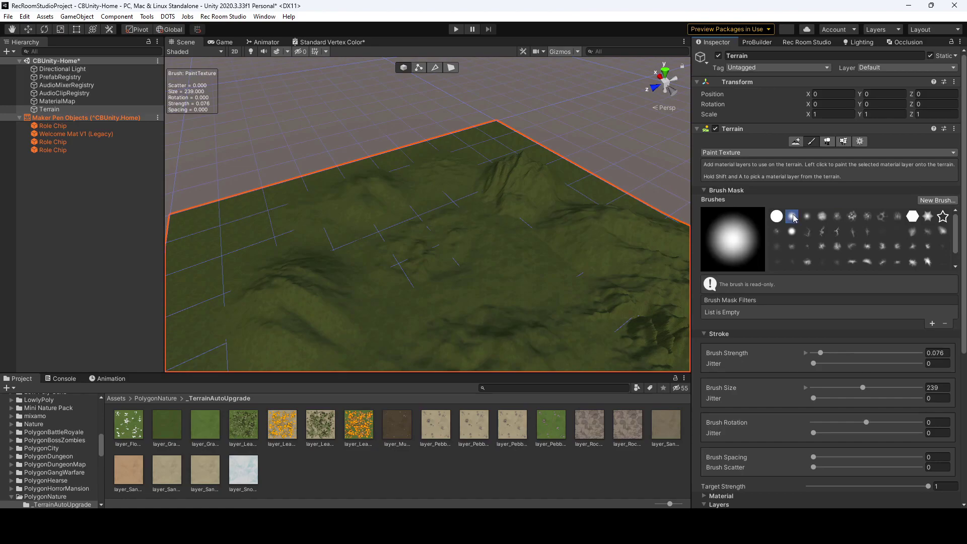
Paint TerrainRock over the mountain slopes and ridges on all sides of the terrain.
{"action": "mouse_move", "coordinate": [563, 197]}
{"action": "left_mouse_down"}
{"action": "mouse_move", "coordinate": [525, 178]}
{"action": "mouse_move", "coordinate": [641, 256]}
{"action": "left_mouse_up"}
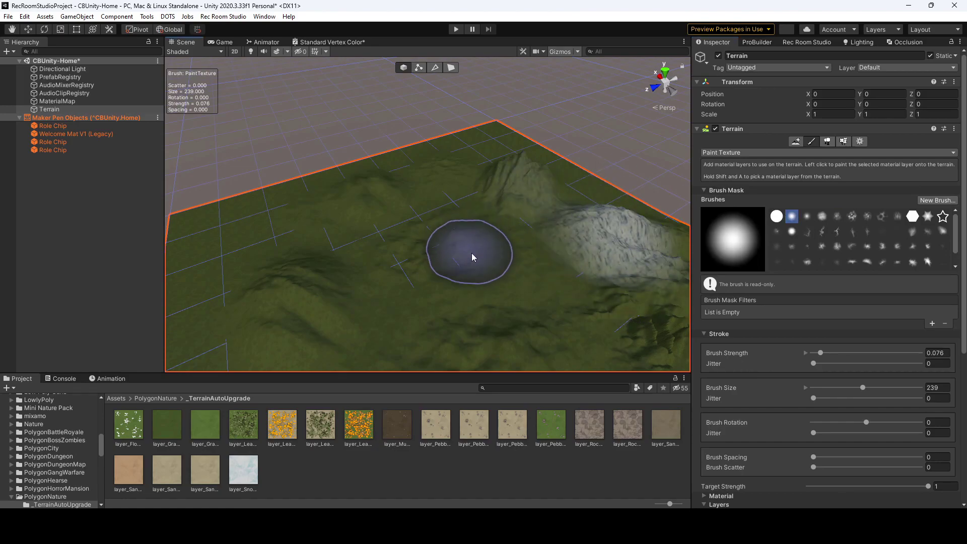
{"action": "left_click_drag", "start_coordinate": [471, 253], "coordinate": [617, 245], "text": "alt"}
{"action": "scroll", "coordinate": [617, 244], "scroll_direction": "down", "scroll_amount": 5}
{"action": "scroll", "coordinate": [558, 249], "scroll_direction": "up", "scroll_amount": 5}
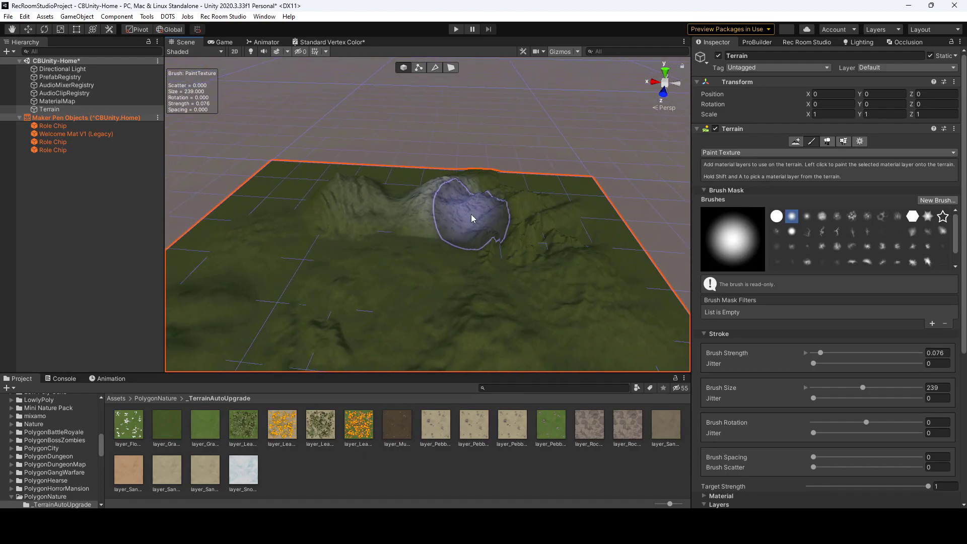
{"action": "mouse_move", "coordinate": [471, 218]}
{"action": "left_mouse_down"}
{"action": "mouse_move", "coordinate": [557, 217]}
{"action": "mouse_move", "coordinate": [557, 252]}
{"action": "mouse_move", "coordinate": [582, 302]}
{"action": "mouse_move", "coordinate": [528, 211]}
{"action": "mouse_move", "coordinate": [561, 312]}
{"action": "mouse_move", "coordinate": [560, 271]}
{"action": "mouse_move", "coordinate": [527, 267]}
{"action": "mouse_move", "coordinate": [489, 191]}
{"action": "left_mouse_up"}
{"action": "left_click_drag", "start_coordinate": [571, 200], "coordinate": [452, 210], "text": "alt"}
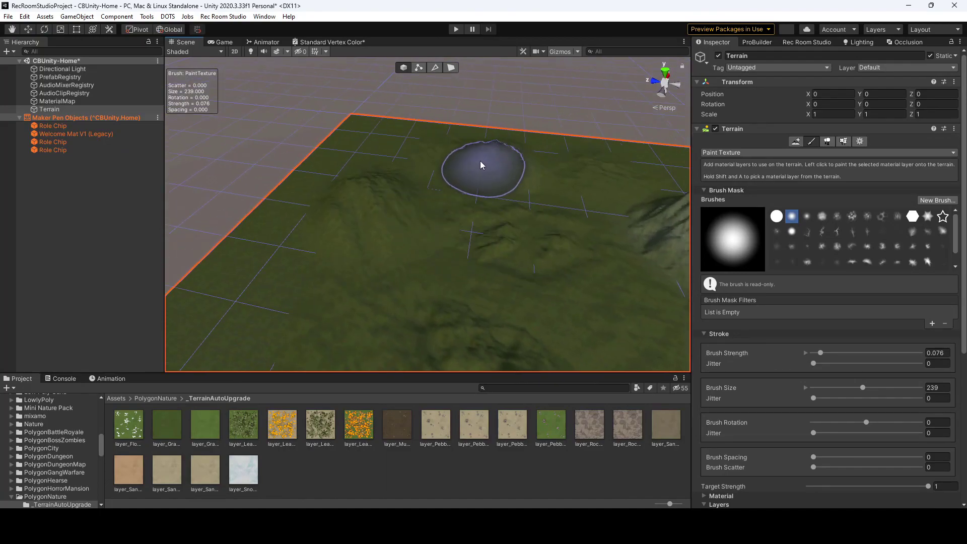
{"action": "mouse_move", "coordinate": [479, 161]}
{"action": "left_mouse_down", "text": "alt"}
{"action": "mouse_move", "coordinate": [393, 199]}
{"action": "mouse_move", "coordinate": [371, 198]}
{"action": "mouse_move", "coordinate": [404, 189]}
{"action": "mouse_move", "coordinate": [541, 245]}
{"action": "mouse_move", "coordinate": [572, 287]}
{"action": "mouse_move", "coordinate": [544, 265]}
{"action": "mouse_move", "coordinate": [442, 240]}
{"action": "mouse_move", "coordinate": [481, 193]}
{"action": "mouse_move", "coordinate": [374, 252]}
{"action": "mouse_move", "coordinate": [474, 262]}
{"action": "left_mouse_up", "text": "alt"}
Select the Grass_B_TerrainLayer for painting and set the texture brush's strength to 0.095.
{"action": "scroll", "coordinate": [888, 428], "scroll_direction": "down", "scroll_amount": 3}
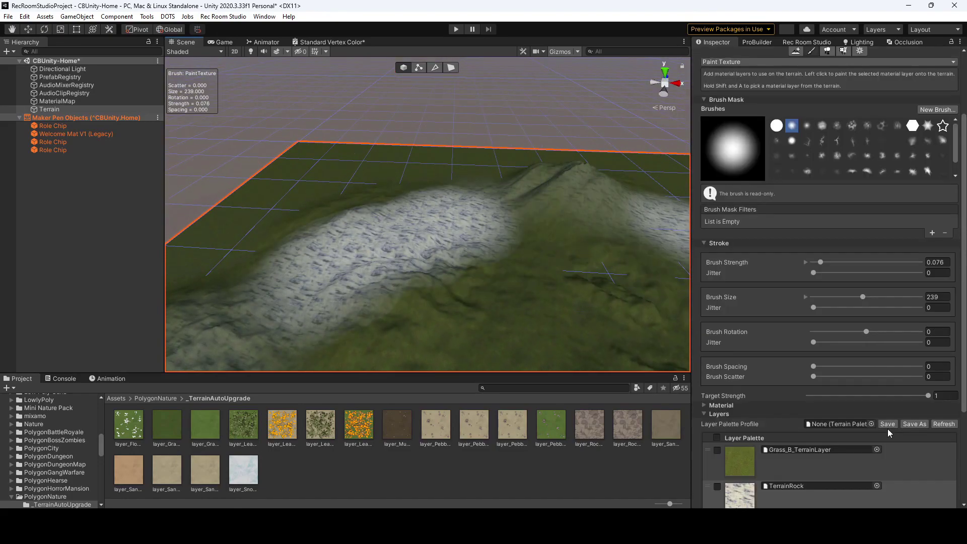
{"action": "scroll", "coordinate": [887, 428], "scroll_direction": "down", "scroll_amount": 2}
{"action": "left_click", "coordinate": [747, 333]}
{"action": "scroll", "coordinate": [816, 199], "scroll_direction": "up", "scroll_amount": 5}
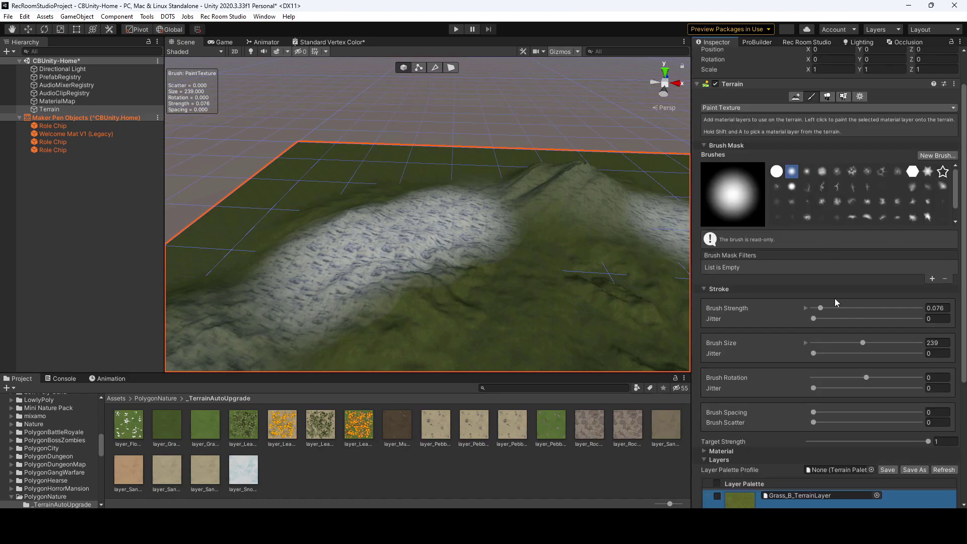
{"action": "left_click_drag", "start_coordinate": [821, 308], "coordinate": [822, 307]}
Paint grass over parts of the rocky slopes with a brush size of 164 to blend the two textures.
{"action": "mouse_move", "coordinate": [478, 237]}
{"action": "left_mouse_down"}
{"action": "mouse_move", "coordinate": [463, 225]}
{"action": "mouse_move", "coordinate": [437, 261]}
{"action": "mouse_move", "coordinate": [324, 307]}
{"action": "mouse_move", "coordinate": [463, 239]}
{"action": "mouse_move", "coordinate": [489, 205]}
{"action": "mouse_move", "coordinate": [389, 232]}
{"action": "mouse_move", "coordinate": [552, 252]}
{"action": "mouse_move", "coordinate": [382, 216]}
{"action": "mouse_move", "coordinate": [281, 274]}
{"action": "mouse_move", "coordinate": [469, 220]}
{"action": "left_mouse_up"}
{"action": "right_click_drag", "start_coordinate": [544, 281], "coordinate": [376, 282]}
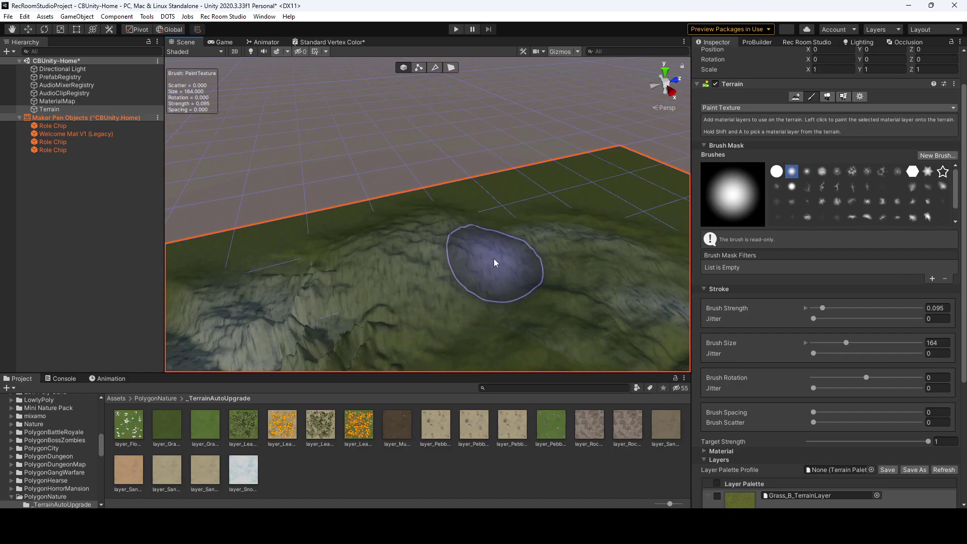
{"action": "middle_click_drag", "start_coordinate": [578, 322], "coordinate": [579, 302]}
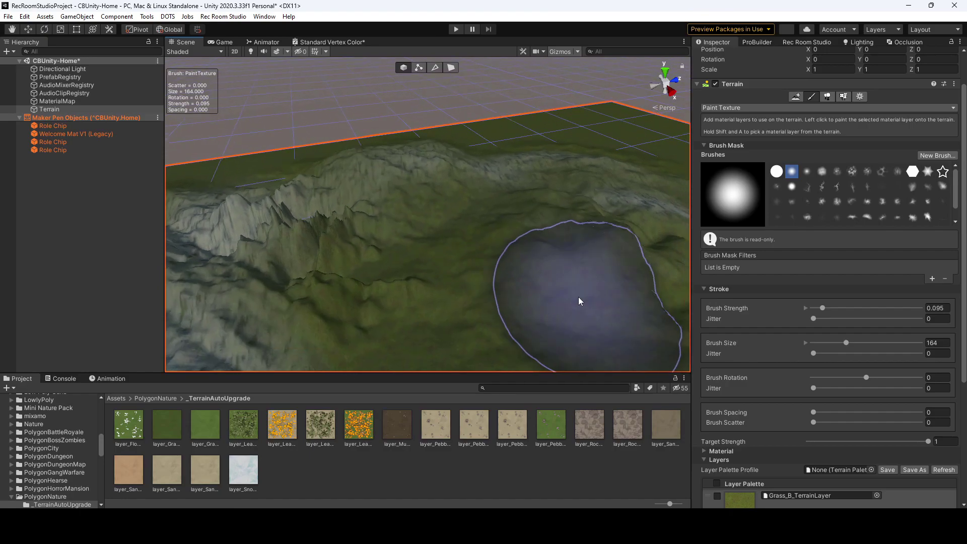
{"action": "scroll", "coordinate": [578, 302], "scroll_direction": "down", "scroll_amount": 3}
{"action": "mouse_move", "coordinate": [569, 270]}
{"action": "left_mouse_down", "text": "alt"}
{"action": "mouse_move", "coordinate": [436, 264]}
{"action": "mouse_move", "coordinate": [494, 276]}
{"action": "mouse_move", "coordinate": [464, 270]}
{"action": "mouse_move", "coordinate": [439, 248]}
{"action": "mouse_move", "coordinate": [377, 248]}
{"action": "mouse_move", "coordinate": [393, 237]}
{"action": "mouse_move", "coordinate": [447, 281]}
{"action": "mouse_move", "coordinate": [328, 263]}
{"action": "mouse_move", "coordinate": [493, 266]}
{"action": "mouse_move", "coordinate": [460, 258]}
{"action": "left_mouse_up", "text": "alt"}
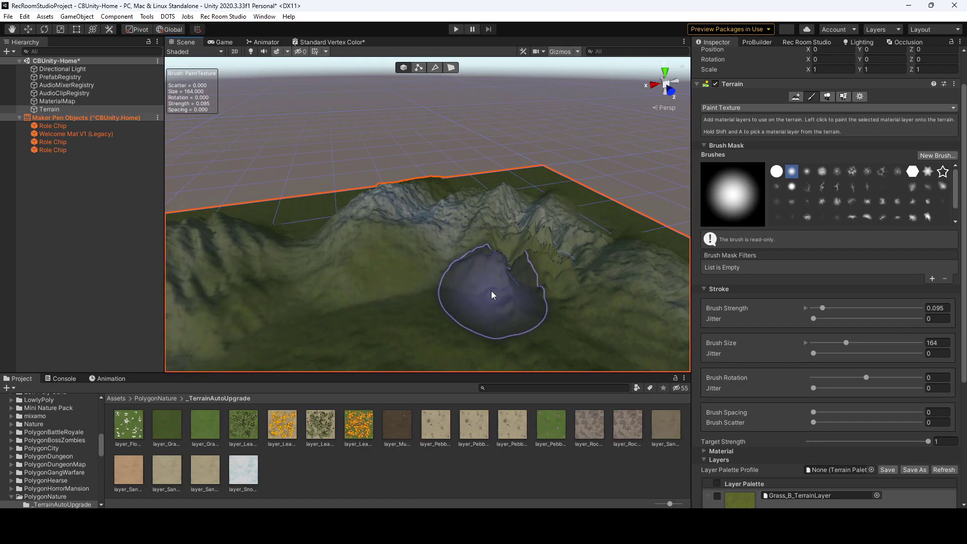
{"action": "mouse_move", "coordinate": [492, 291]}
{"action": "left_mouse_down", "text": "alt"}
{"action": "mouse_move", "coordinate": [217, 303]}
{"action": "mouse_move", "coordinate": [273, 313]}
{"action": "left_mouse_up", "text": "alt"}
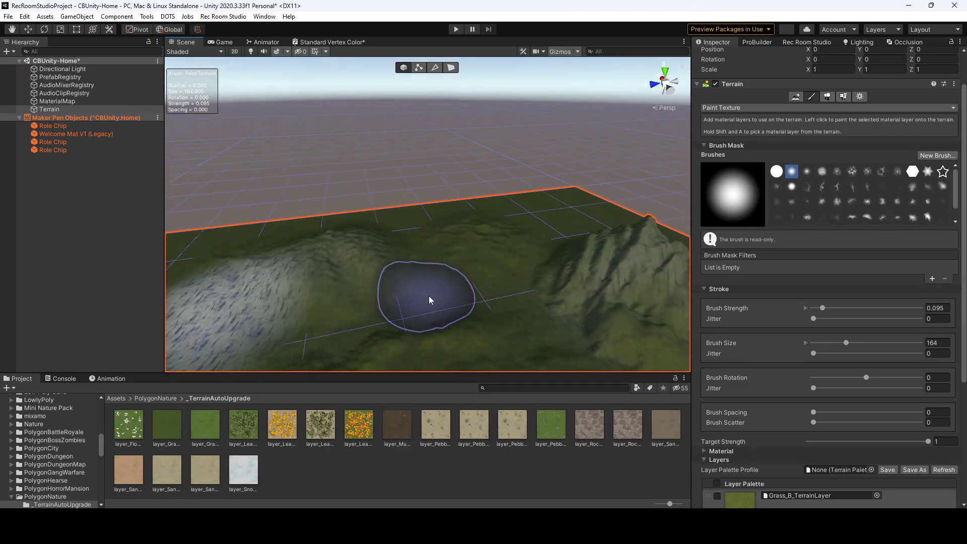
{"action": "mouse_move", "coordinate": [428, 295]}
{"action": "left_mouse_down", "text": "alt"}
{"action": "mouse_move", "coordinate": [313, 300]}
{"action": "mouse_move", "coordinate": [428, 281]}
{"action": "left_mouse_up", "text": "alt"}
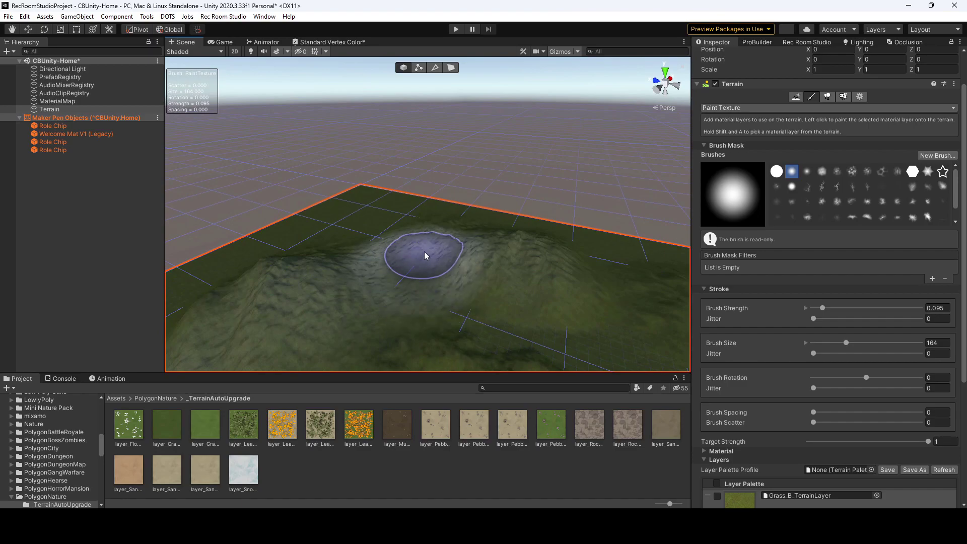
{"action": "mouse_move", "coordinate": [494, 267]}
{"action": "left_mouse_down", "text": "alt"}
{"action": "mouse_move", "coordinate": [459, 309]}
{"action": "mouse_move", "coordinate": [604, 296]}
{"action": "mouse_move", "coordinate": [583, 308]}
{"action": "mouse_move", "coordinate": [561, 280]}
{"action": "mouse_move", "coordinate": [534, 282]}
{"action": "left_mouse_up", "text": "alt"}
{"action": "scroll", "coordinate": [845, 438], "scroll_direction": "down", "scroll_amount": 3}
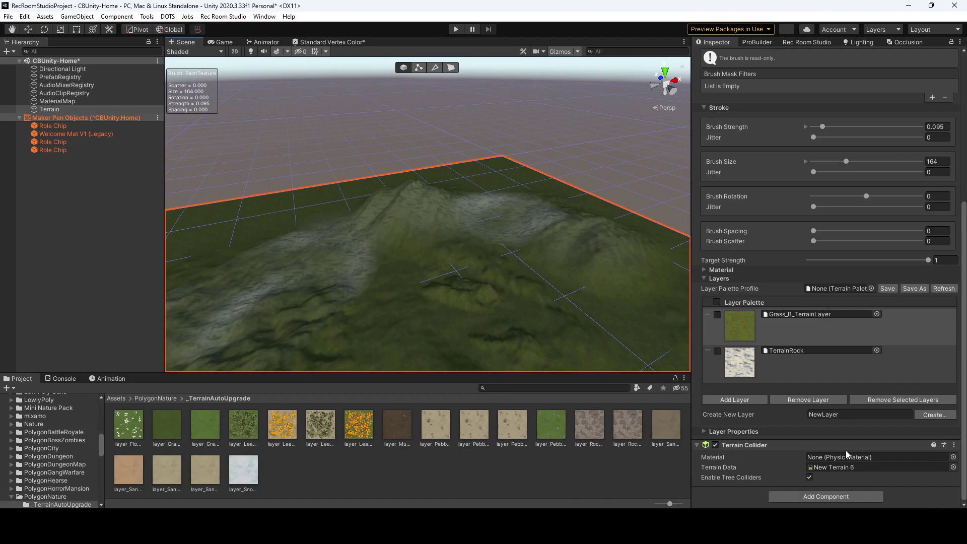
Add the Black_Sand_TerrainLayer as a third layer in the terrain's layer palette.
{"action": "left_click", "coordinate": [761, 400]}
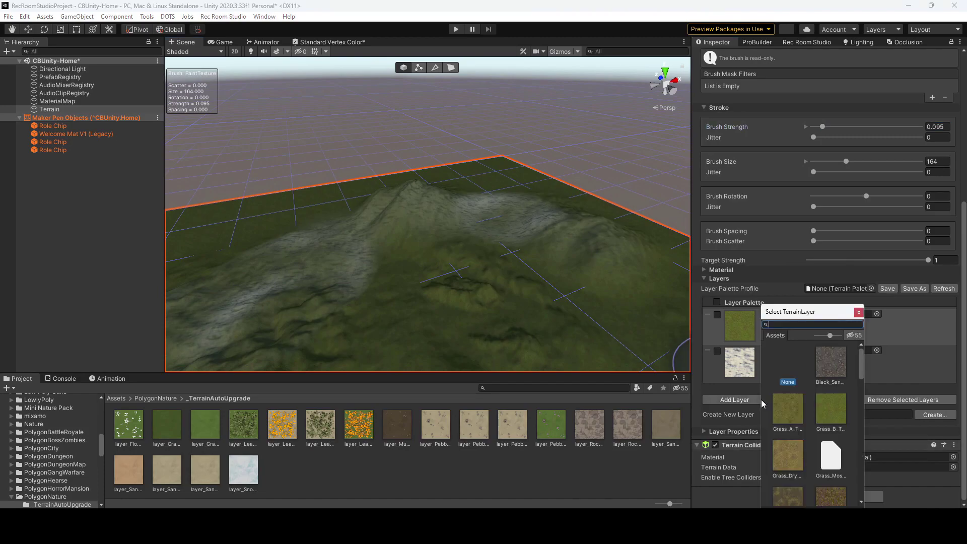
{"action": "scroll", "coordinate": [803, 428], "scroll_direction": "down", "scroll_amount": 5}
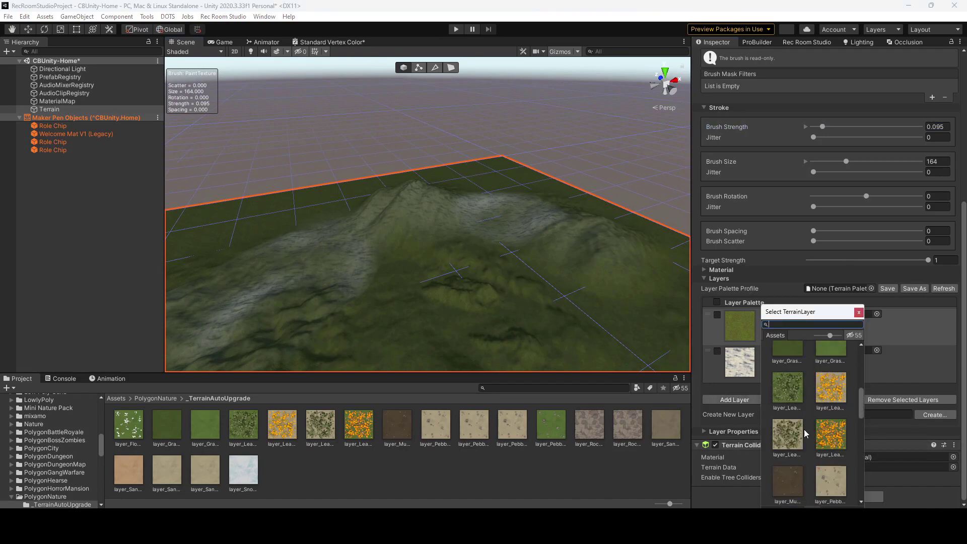
{"action": "scroll", "coordinate": [804, 431], "scroll_direction": "down", "scroll_amount": 3}
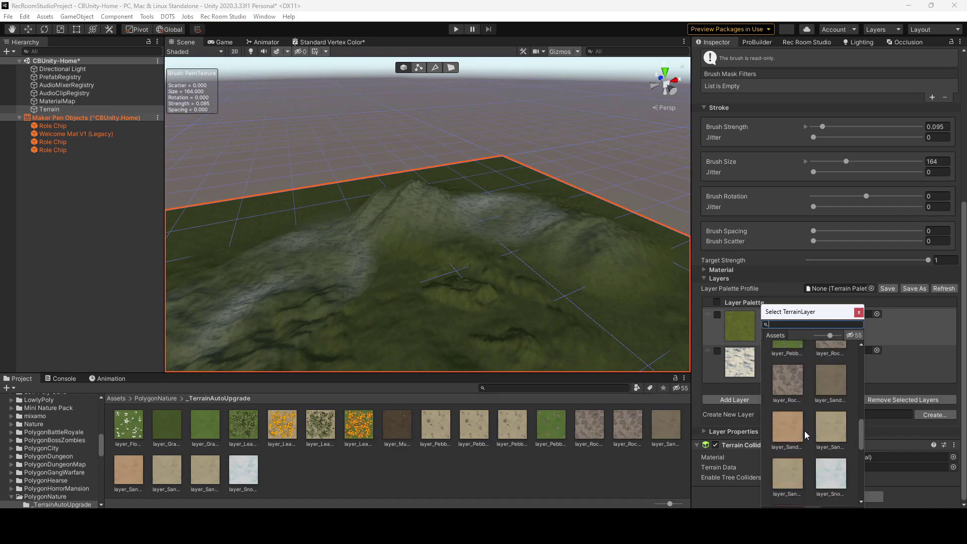
{"action": "scroll", "coordinate": [805, 434], "scroll_direction": "up", "scroll_amount": 3}
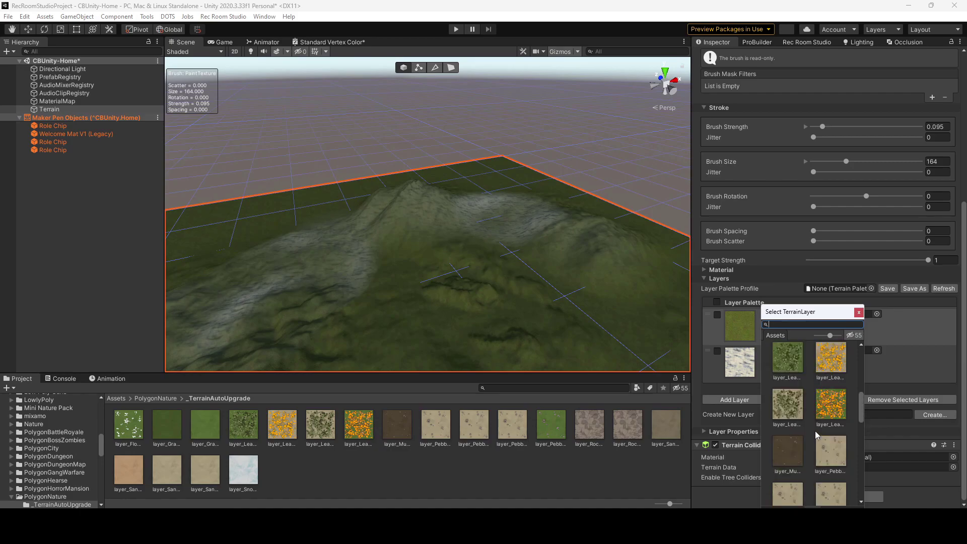
{"action": "scroll", "coordinate": [831, 381], "scroll_direction": "up", "scroll_amount": 4}
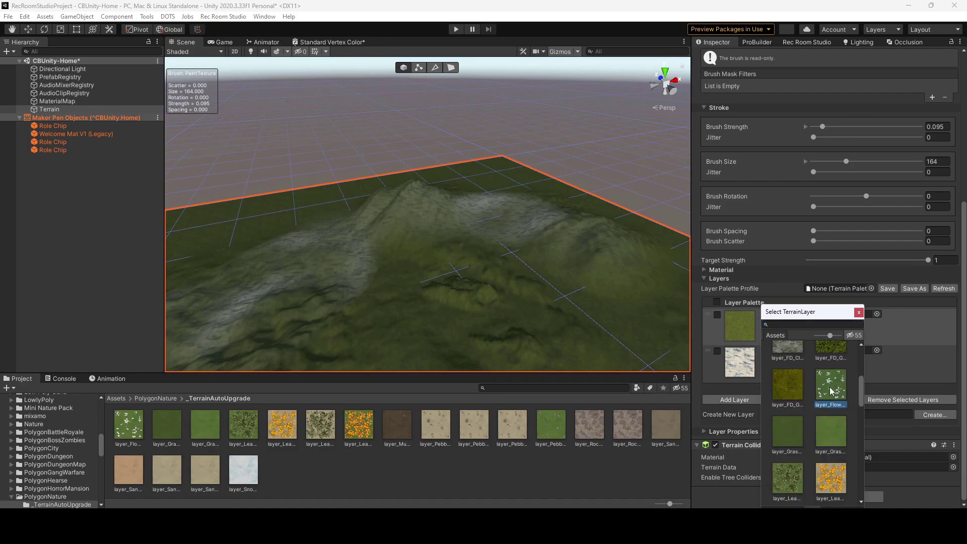
{"action": "scroll", "coordinate": [831, 390], "scroll_direction": "up", "scroll_amount": 2}
{"action": "scroll", "coordinate": [830, 411], "scroll_direction": "up", "scroll_amount": 3}
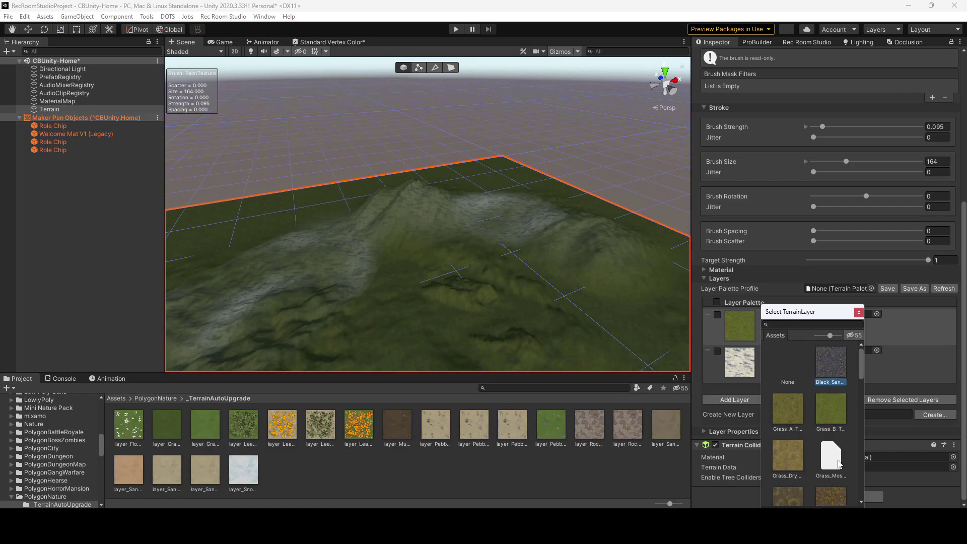
{"action": "double_click", "coordinate": [820, 427]}
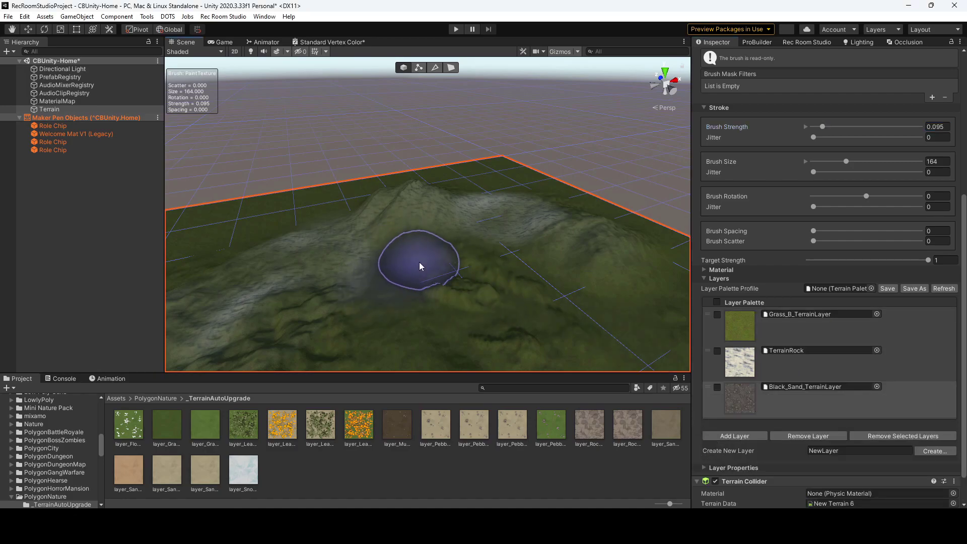
Paint Black_Sand_TerrainLayer along the valley floor and low ground between the mountains with a brush size of 164.
{"action": "mouse_move", "coordinate": [419, 266]}
{"action": "left_mouse_down"}
{"action": "mouse_move", "coordinate": [502, 264]}
{"action": "mouse_move", "coordinate": [567, 292]}
{"action": "mouse_move", "coordinate": [618, 329]}
{"action": "mouse_move", "coordinate": [602, 319]}
{"action": "mouse_move", "coordinate": [554, 328]}
{"action": "mouse_move", "coordinate": [376, 313]}
{"action": "mouse_move", "coordinate": [443, 244]}
{"action": "left_mouse_up"}
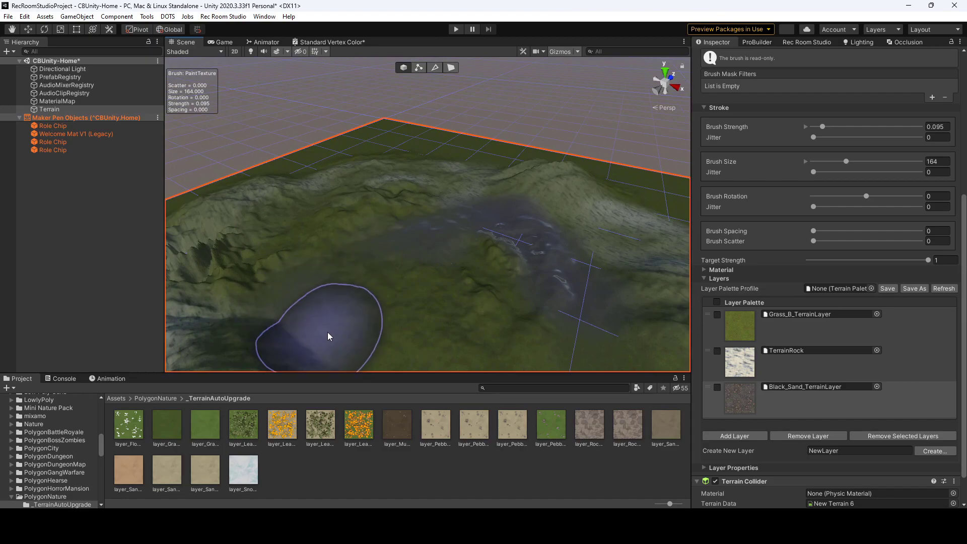
{"action": "left_click_drag", "start_coordinate": [525, 295], "coordinate": [323, 328], "text": "alt"}
{"action": "mouse_move", "coordinate": [509, 331]}
{"action": "middle_mouse_down"}
{"action": "mouse_move", "coordinate": [480, 322]}
{"action": "mouse_move", "coordinate": [547, 301]}
{"action": "middle_mouse_up"}
{"action": "mouse_move", "coordinate": [546, 301]}
{"action": "left_mouse_down", "text": "alt"}
{"action": "mouse_move", "coordinate": [477, 266]}
{"action": "mouse_move", "coordinate": [412, 287]}
{"action": "mouse_move", "coordinate": [416, 336]}
{"action": "left_mouse_up", "text": "alt"}
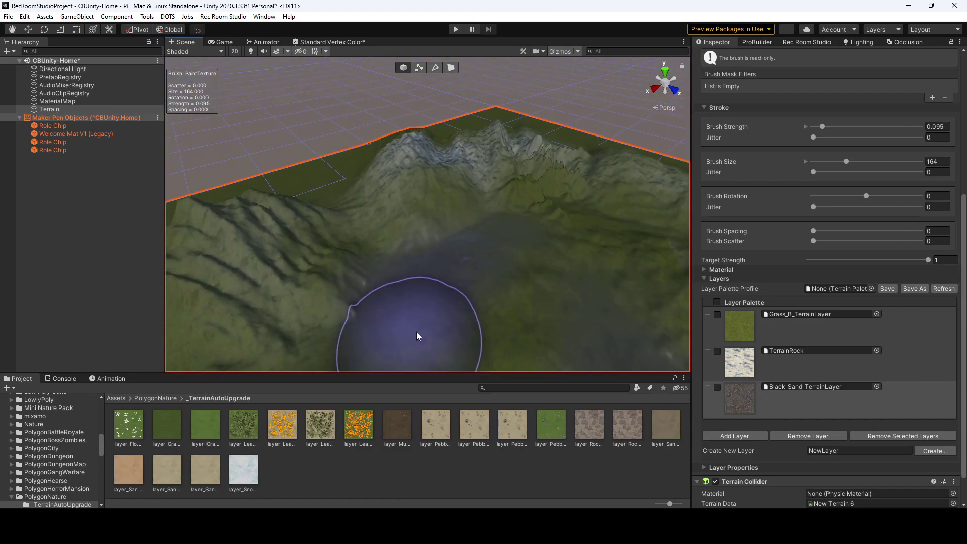
{"action": "scroll", "coordinate": [417, 333], "scroll_direction": "down", "scroll_amount": 4}
{"action": "middle_click_drag", "start_coordinate": [434, 332], "coordinate": [424, 304]}
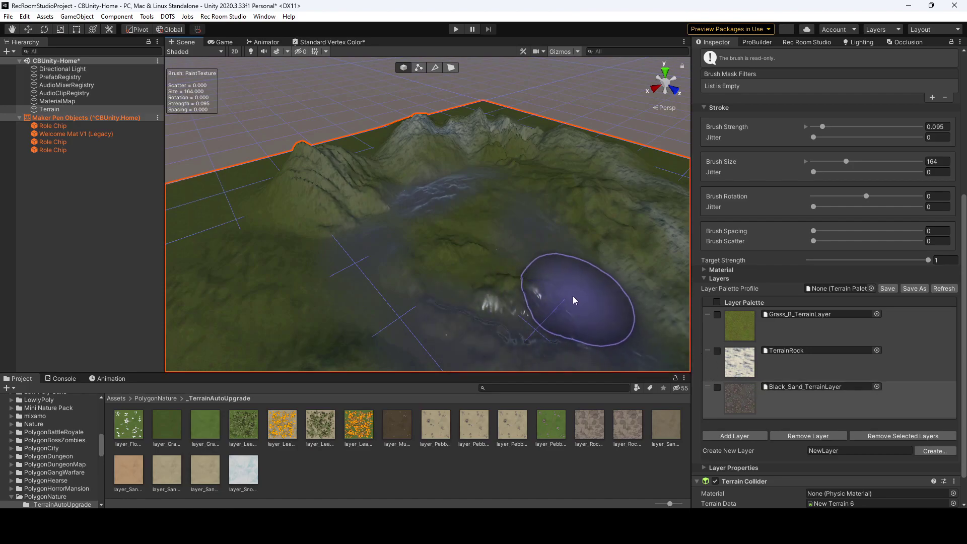
Locate the Grass_B_TerrainLayer asset and its diffuse texture in the project, and enlarge the file browser to show the texture folder.
{"action": "left_click", "coordinate": [780, 314]}
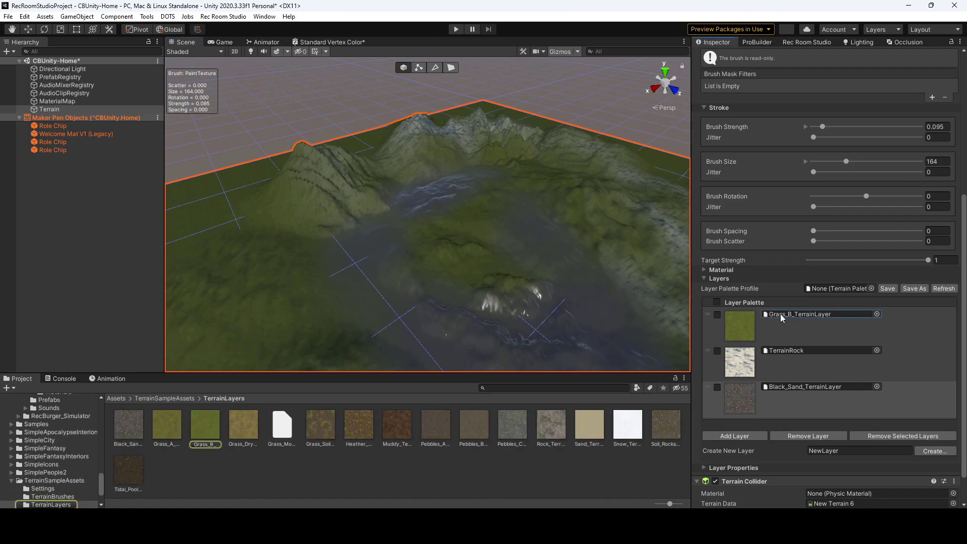
{"action": "left_click", "coordinate": [213, 443]}
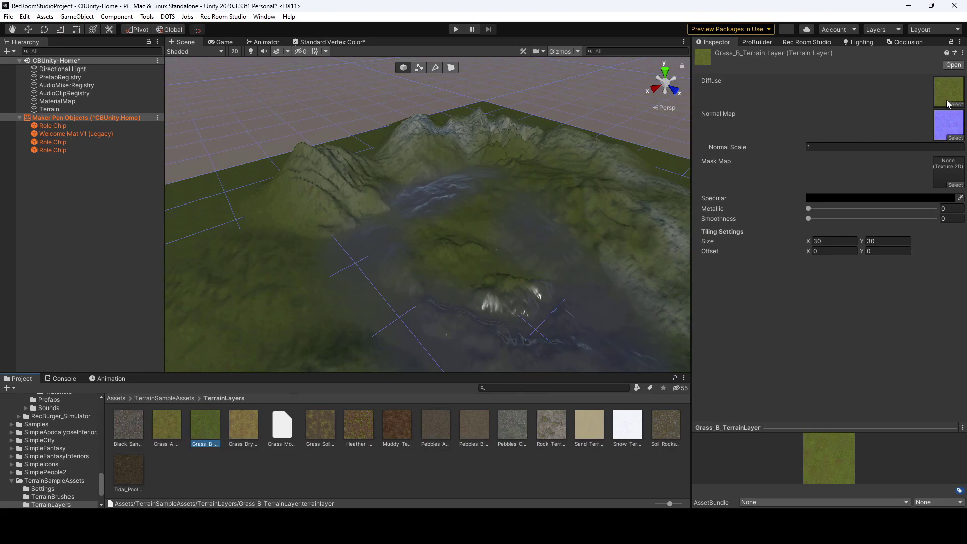
{"action": "left_click", "coordinate": [955, 104]}
{"action": "left_click", "coordinate": [954, 99]}
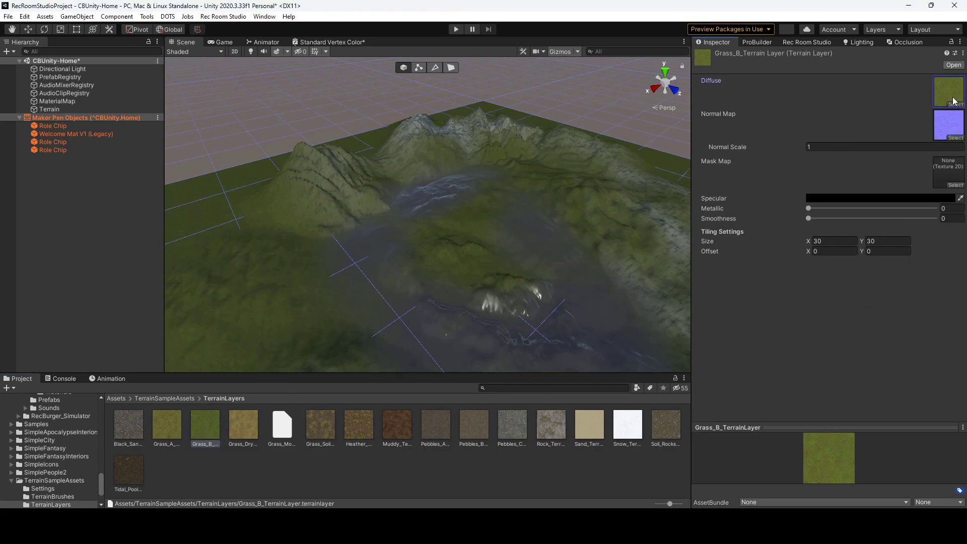
{"action": "left_click", "coordinate": [956, 105]}
{"action": "left_click", "coordinate": [951, 96]}
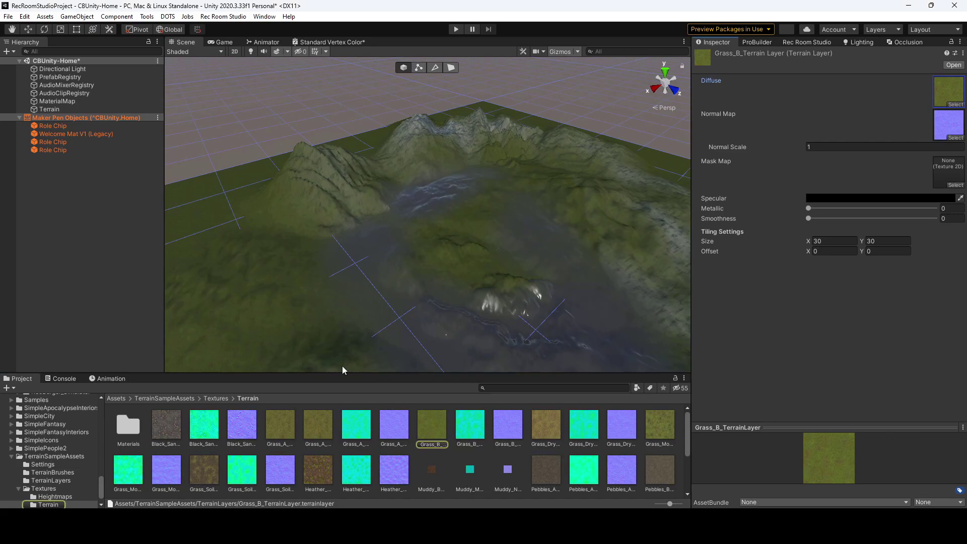
{"action": "left_click_drag", "start_coordinate": [400, 374], "coordinate": [401, 294]}
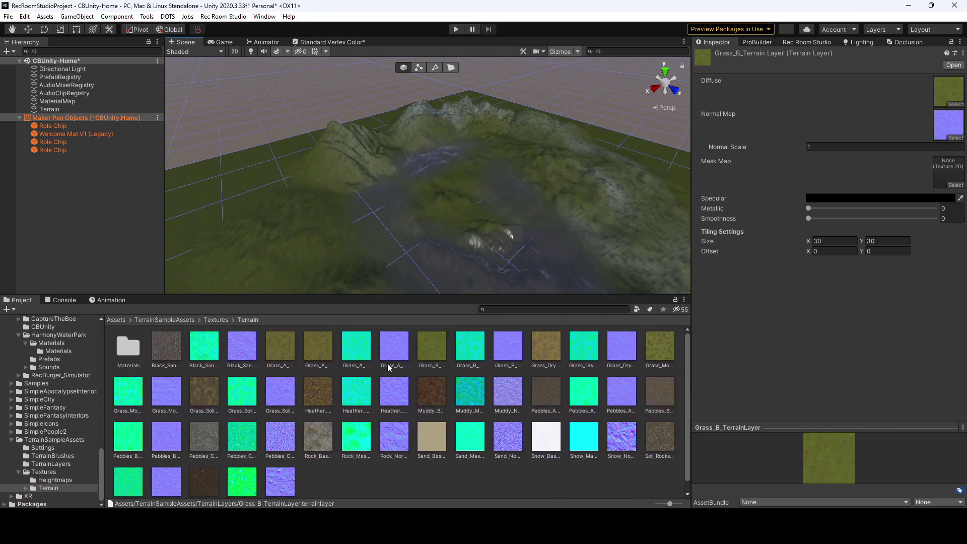
Apply Alpha Source None, Max Size 1024 and Low Quality compression to all textures in the TerrainSampleAssets Terrain folder.
{"action": "left_click", "coordinate": [160, 355]}
{"action": "left_click", "coordinate": [281, 483], "text": "shift"}
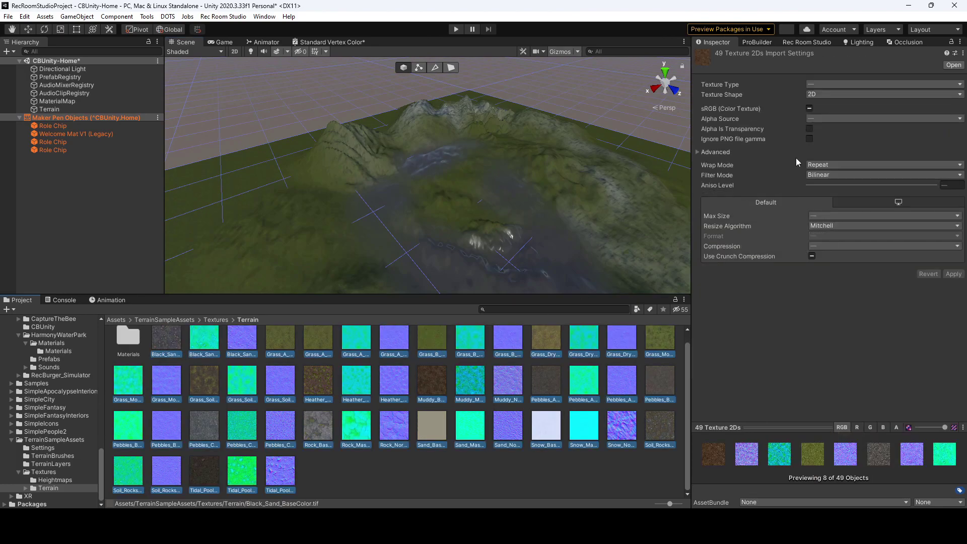
{"action": "left_click", "coordinate": [831, 119]}
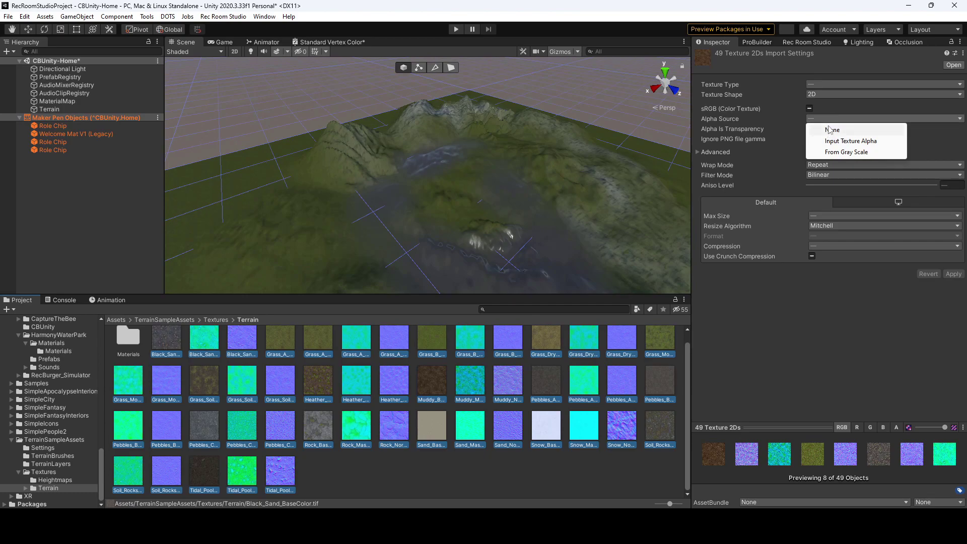
{"action": "left_click", "coordinate": [831, 130]}
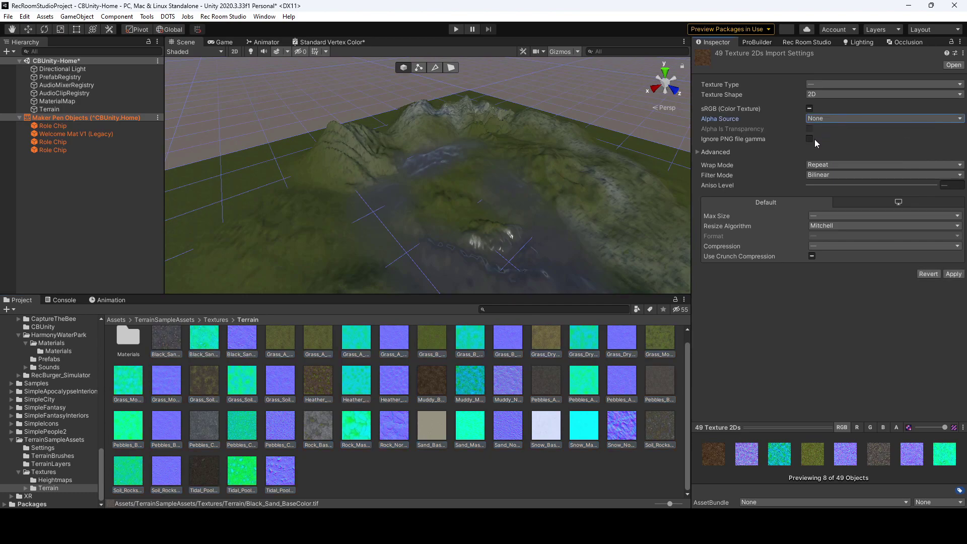
{"action": "left_click", "coordinate": [812, 216]}
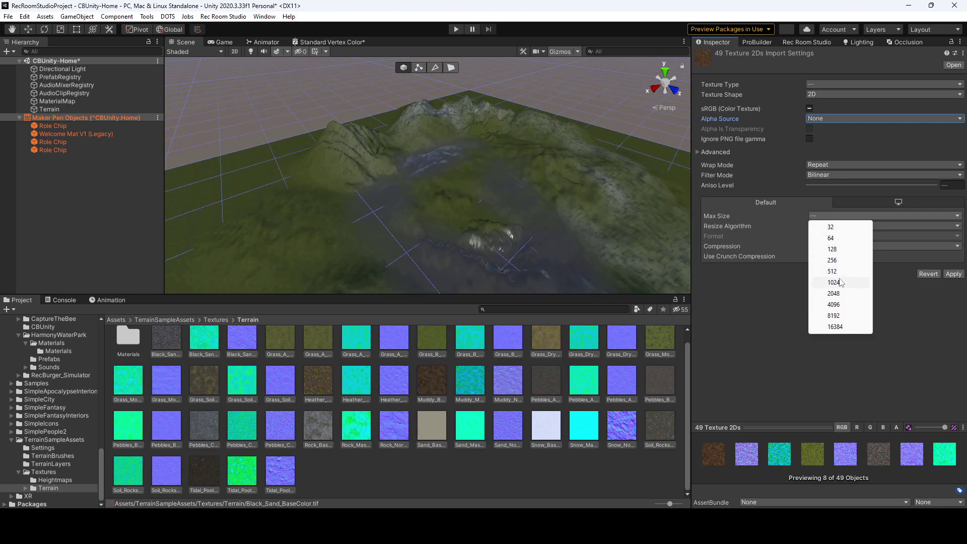
{"action": "left_click", "coordinate": [839, 283]}
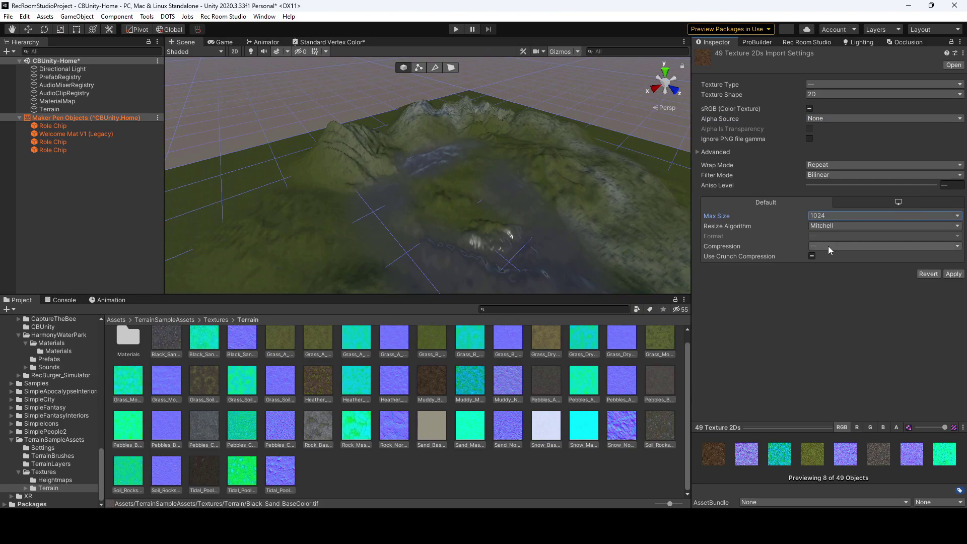
{"action": "left_click", "coordinate": [828, 246]}
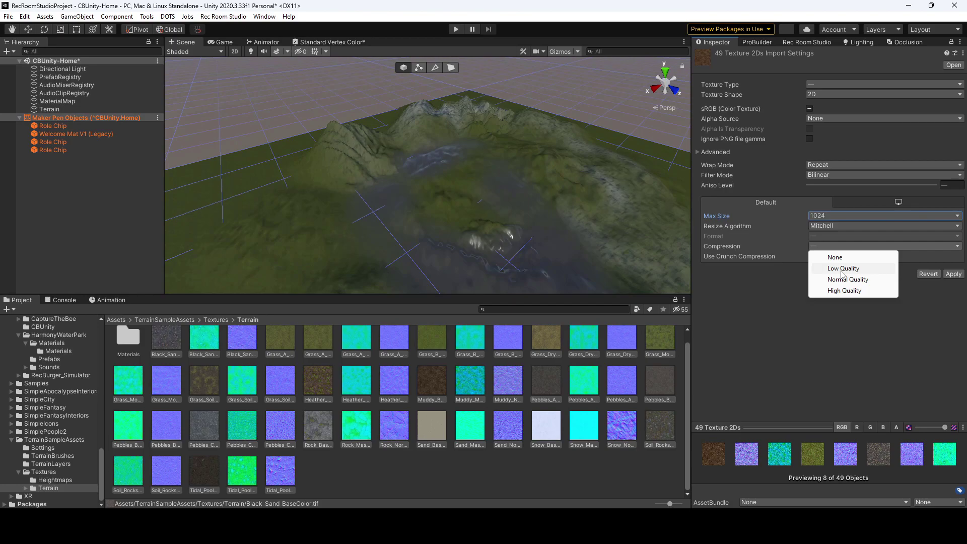
{"action": "left_click", "coordinate": [841, 268]}
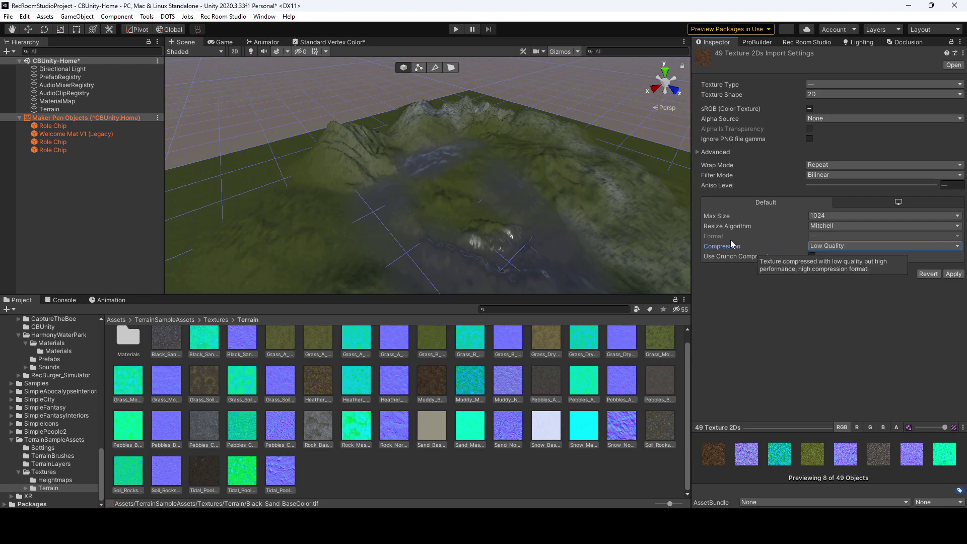
{"action": "left_click", "coordinate": [953, 273]}
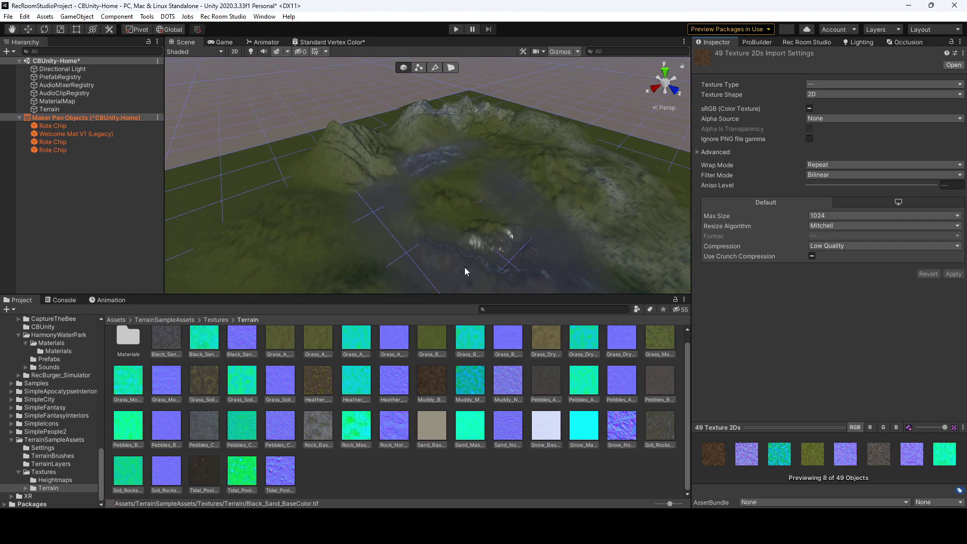
Reselect the terrain and replace Black_Sand_TerrainLayer in its layer palette with Grass_Soil_TerrainLayer.
{"action": "scroll", "coordinate": [491, 239], "scroll_direction": "up", "scroll_amount": 6}
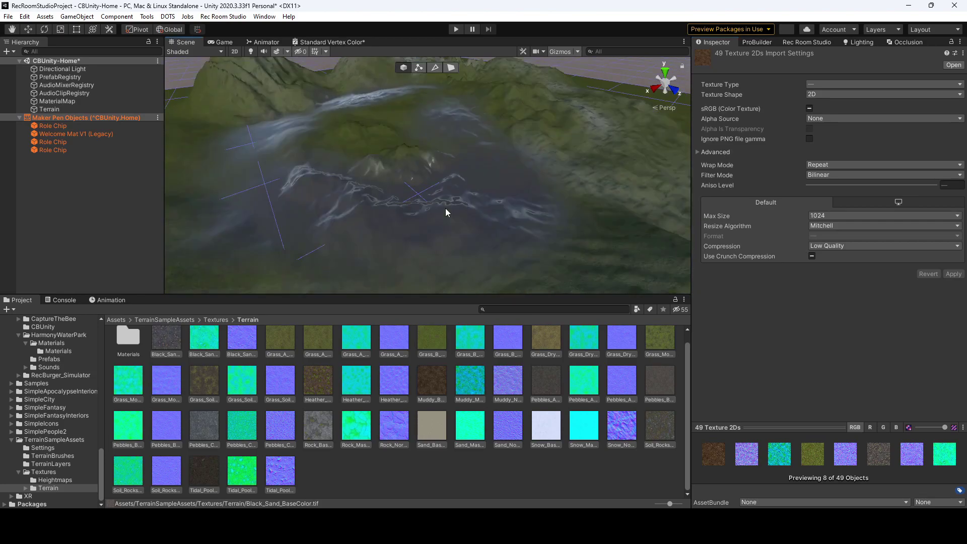
{"action": "scroll", "coordinate": [445, 208], "scroll_direction": "up", "scroll_amount": 2}
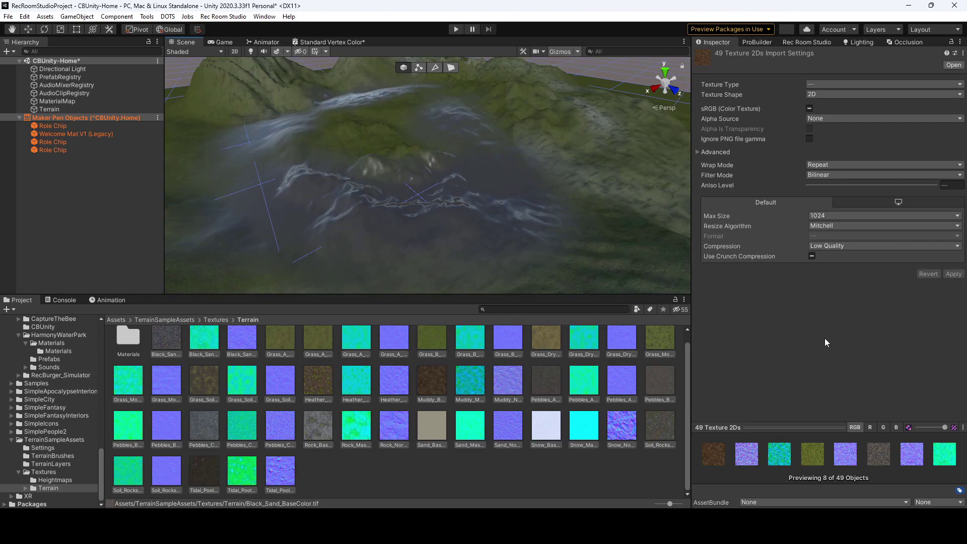
{"action": "key", "text": "ctrl+z"}
{"action": "scroll", "coordinate": [860, 400], "scroll_direction": "down", "scroll_amount": 5}
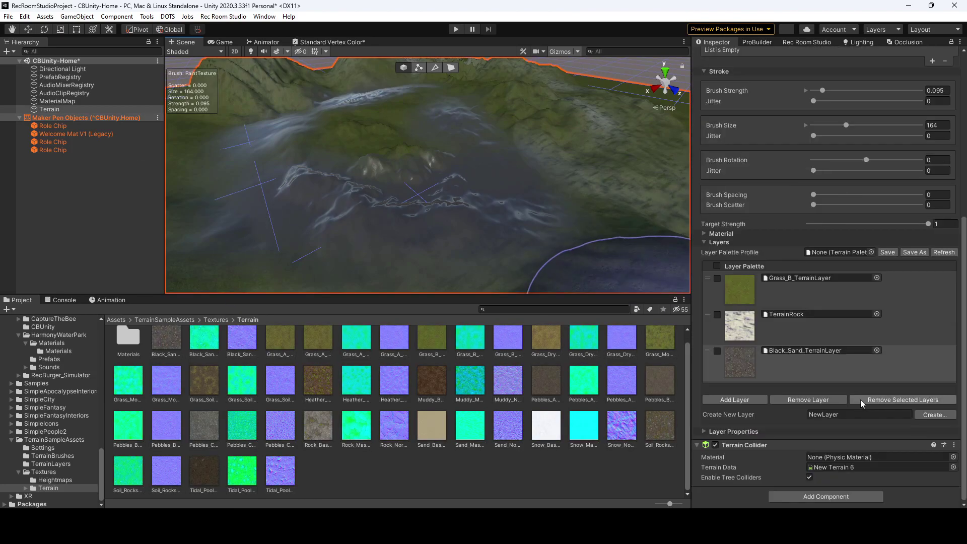
{"action": "left_click", "coordinate": [876, 349]}
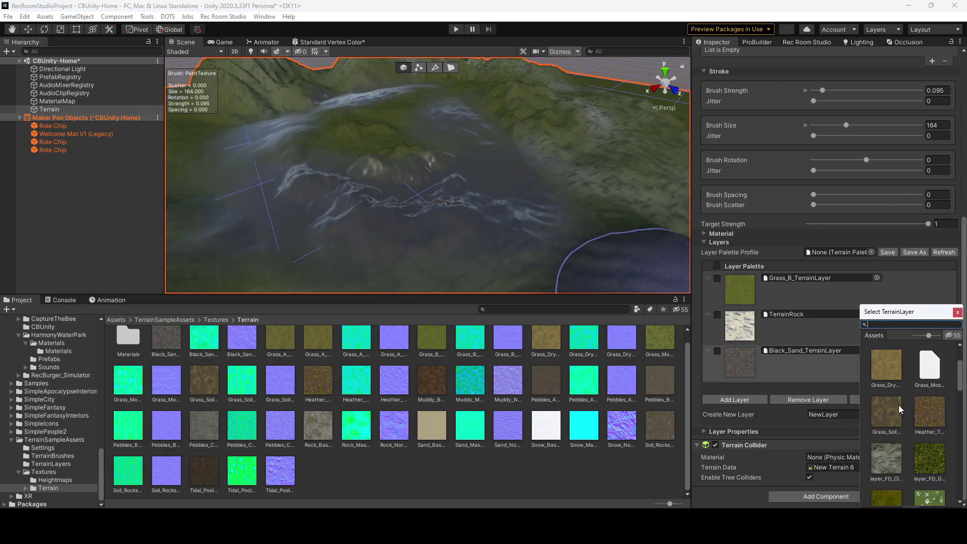
{"action": "double_click", "coordinate": [901, 421]}
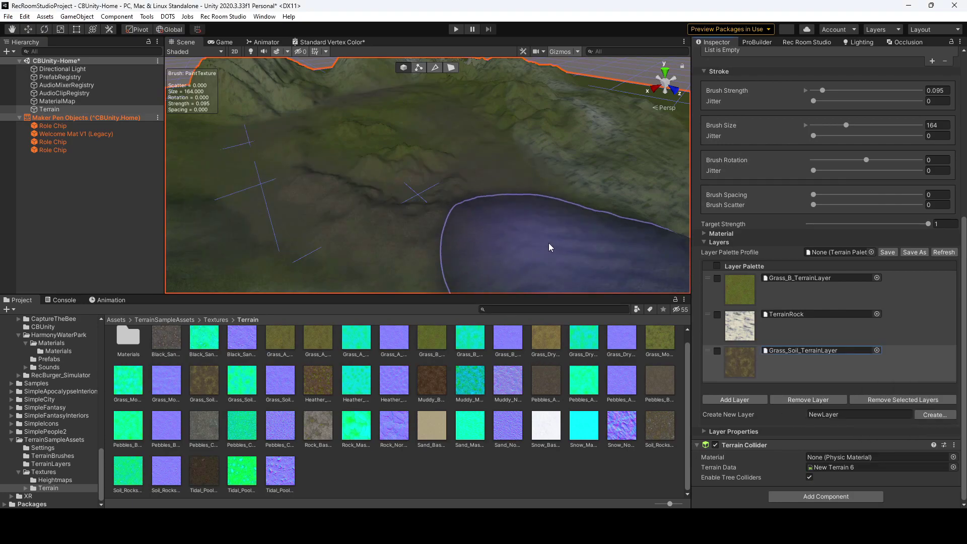
Open the Grass_Soil_TerrainLayer asset's settings and try adjusting its X tiling size while checking the texture on the terrain.
{"action": "scroll", "coordinate": [566, 212], "scroll_direction": "down", "scroll_amount": 2}
{"action": "scroll", "coordinate": [553, 223], "scroll_direction": "up", "scroll_amount": 2}
{"action": "scroll", "coordinate": [603, 218], "scroll_direction": "down", "scroll_amount": 3}
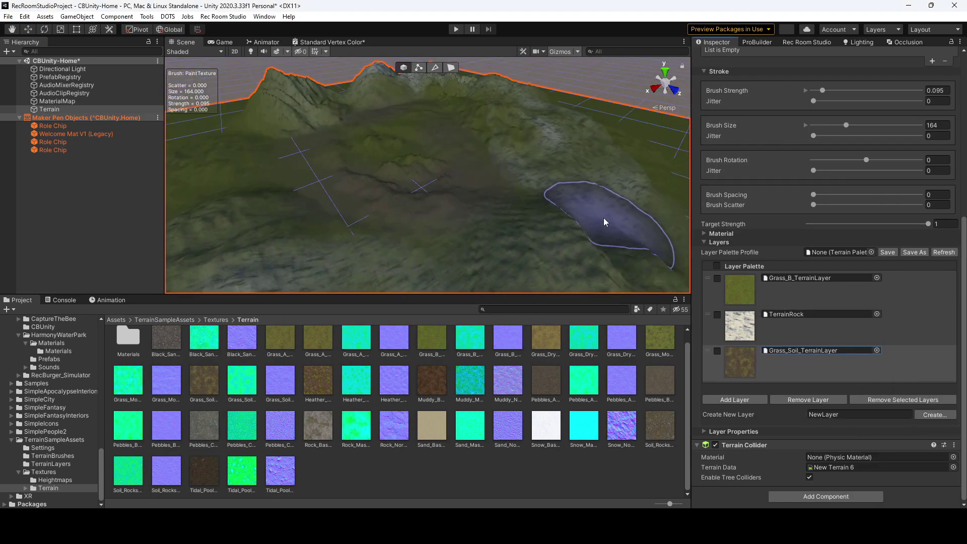
{"action": "scroll", "coordinate": [603, 217], "scroll_direction": "up", "scroll_amount": 5}
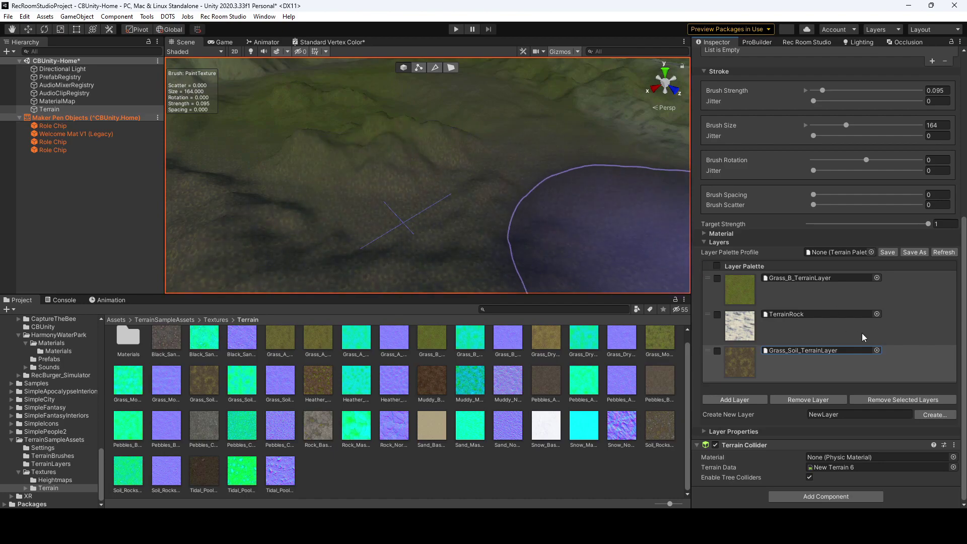
{"action": "left_click", "coordinate": [769, 357]}
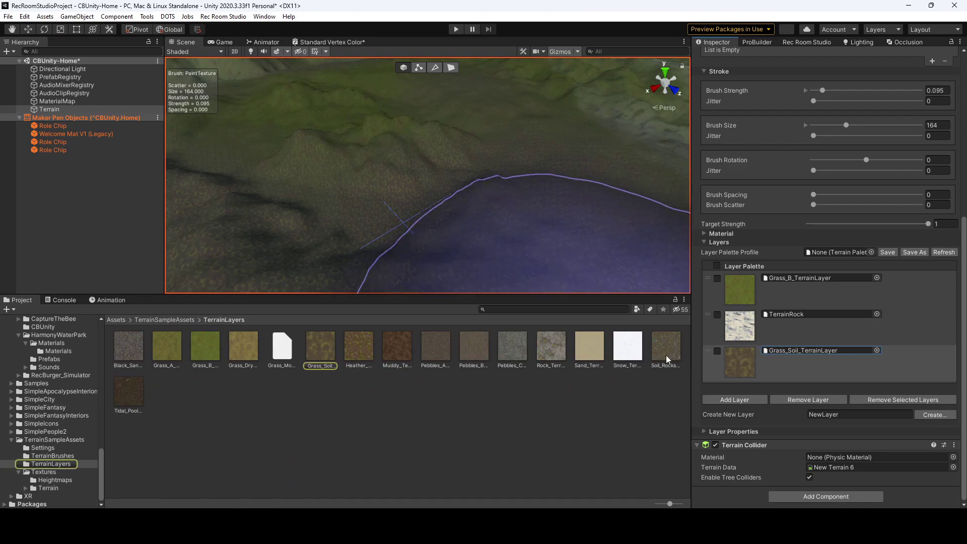
{"action": "left_click", "coordinate": [335, 353]}
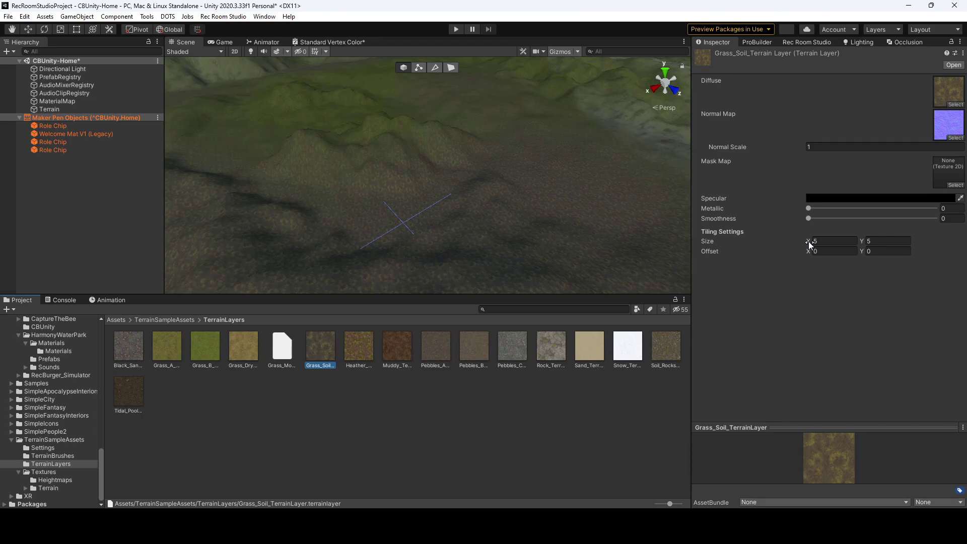
{"action": "left_click_drag", "start_coordinate": [808, 242], "coordinate": [754, 232]}
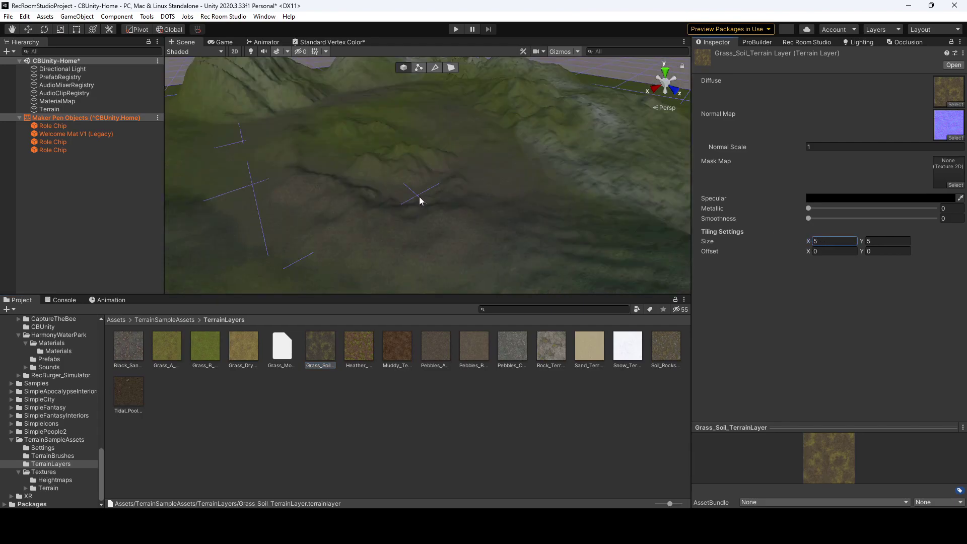
{"action": "right_click_drag", "start_coordinate": [446, 243], "coordinate": [334, 191]}
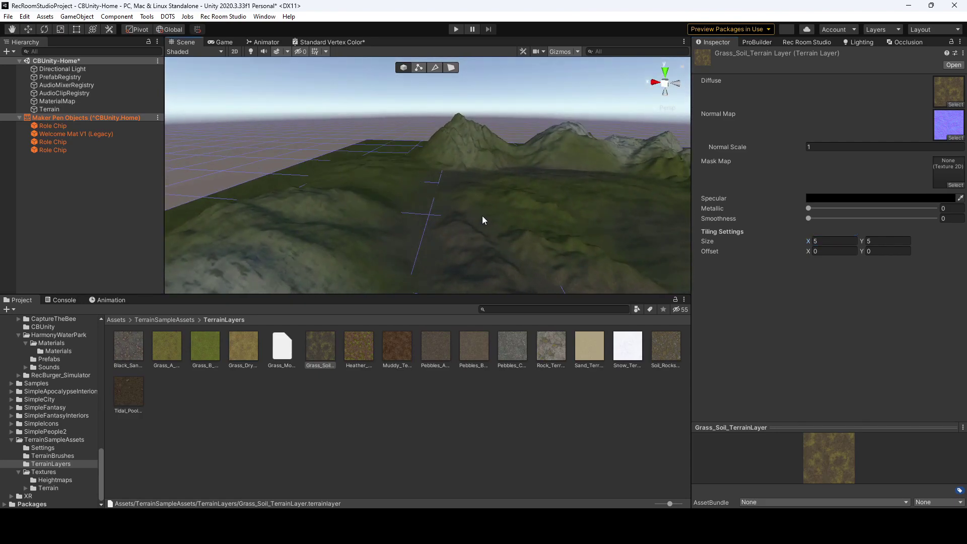
{"action": "middle_click_drag", "start_coordinate": [483, 217], "coordinate": [467, 208]}
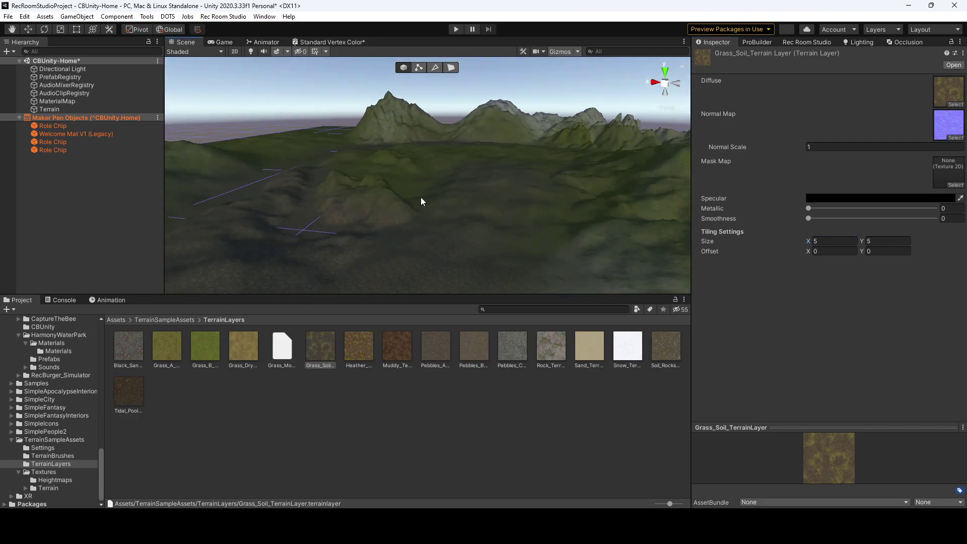
Reselect the terrain and add the Tree_Oak prefab to its paintable trees.
{"action": "left_click", "coordinate": [75, 110]}
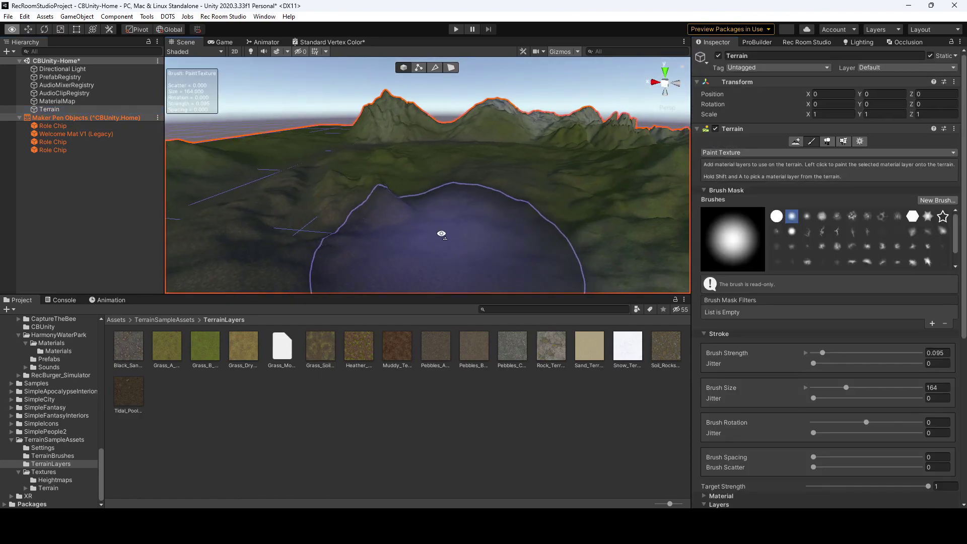
{"action": "mouse_move", "coordinate": [440, 228]}
{"action": "right_mouse_down"}
{"action": "mouse_move", "coordinate": [600, 263]}
{"action": "mouse_move", "coordinate": [670, 251]}
{"action": "mouse_move", "coordinate": [576, 214]}
{"action": "mouse_move", "coordinate": [652, 222]}
{"action": "right_mouse_up"}
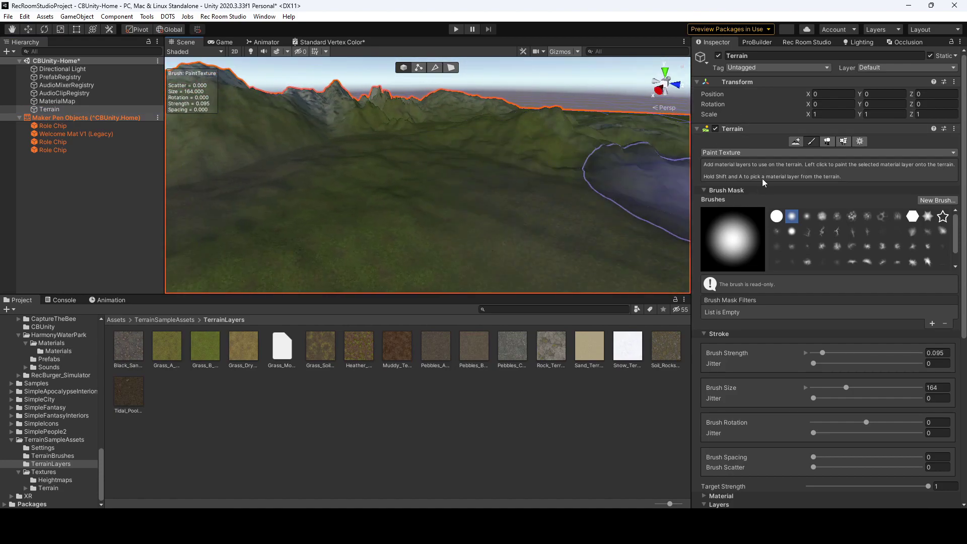
{"action": "left_click", "coordinate": [827, 142]}
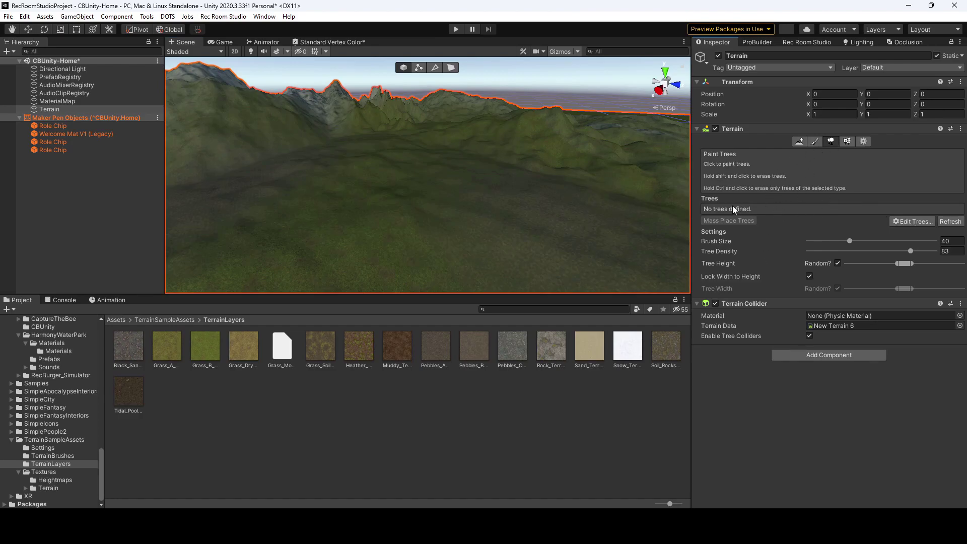
{"action": "left_click", "coordinate": [912, 221]}
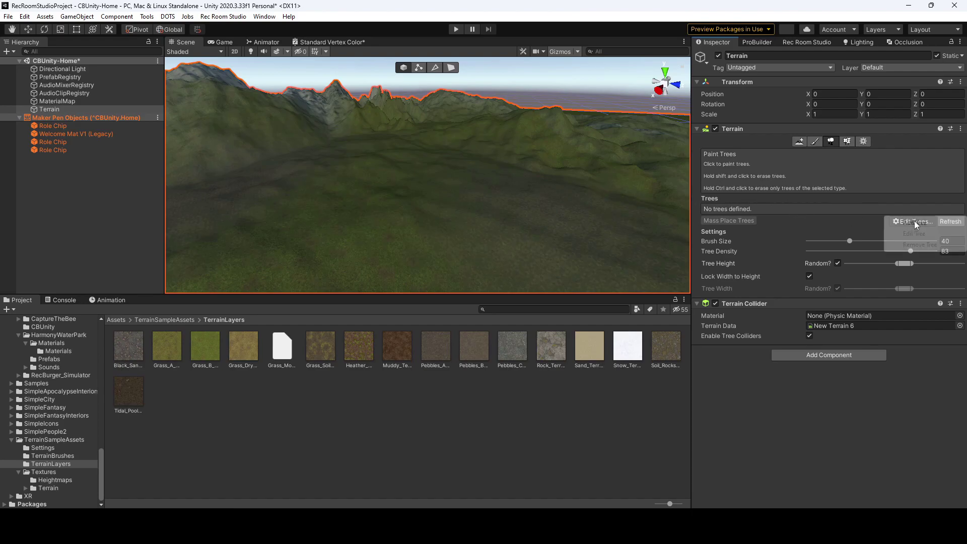
{"action": "left_click", "coordinate": [912, 223]}
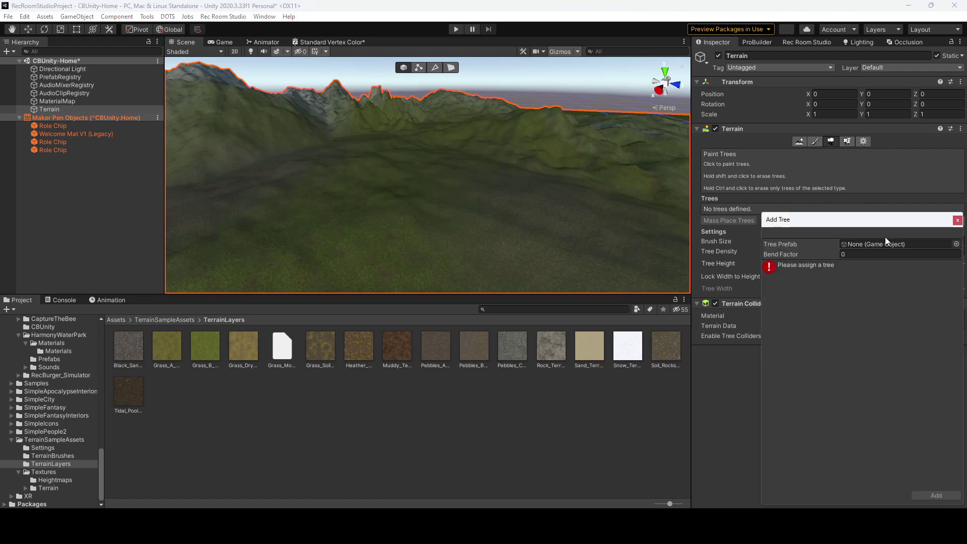
{"action": "left_click", "coordinate": [956, 244]}
{"action": "type", "text": "tree"}
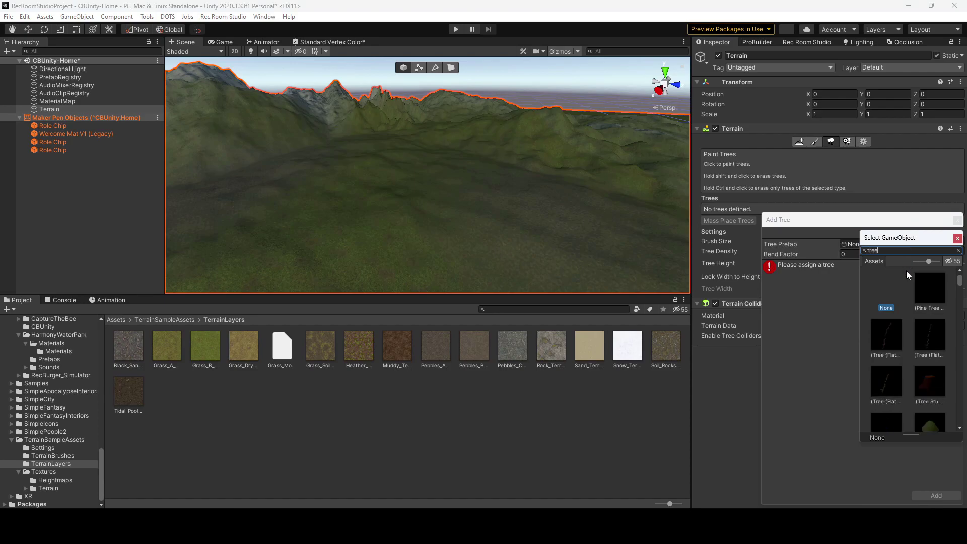
{"action": "scroll", "coordinate": [929, 327], "scroll_direction": "down", "scroll_amount": 3}
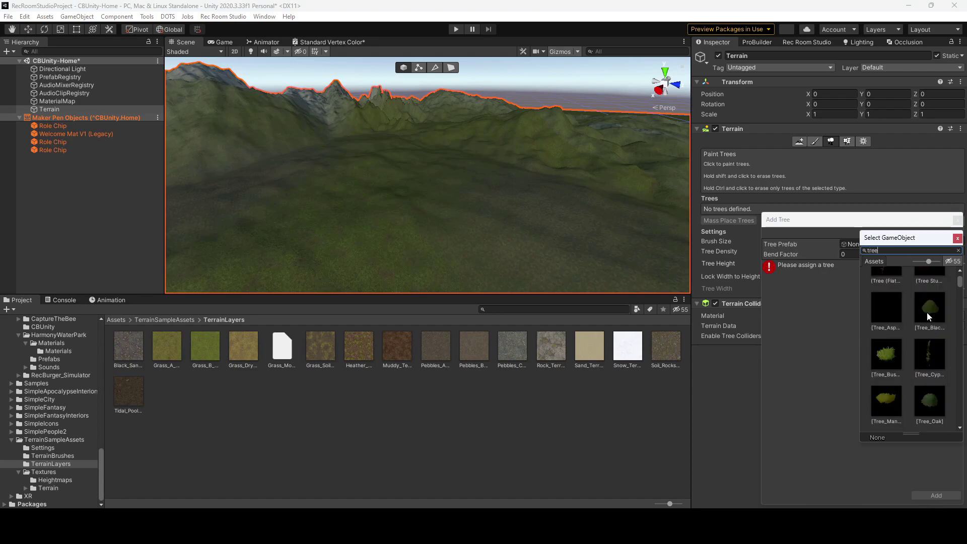
{"action": "double_click", "coordinate": [924, 399]}
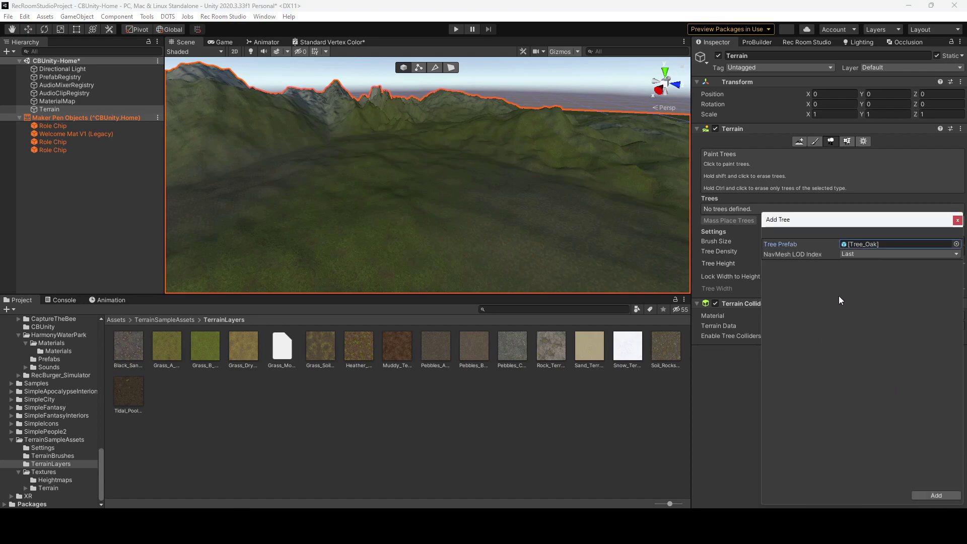
{"action": "left_click", "coordinate": [924, 499]}
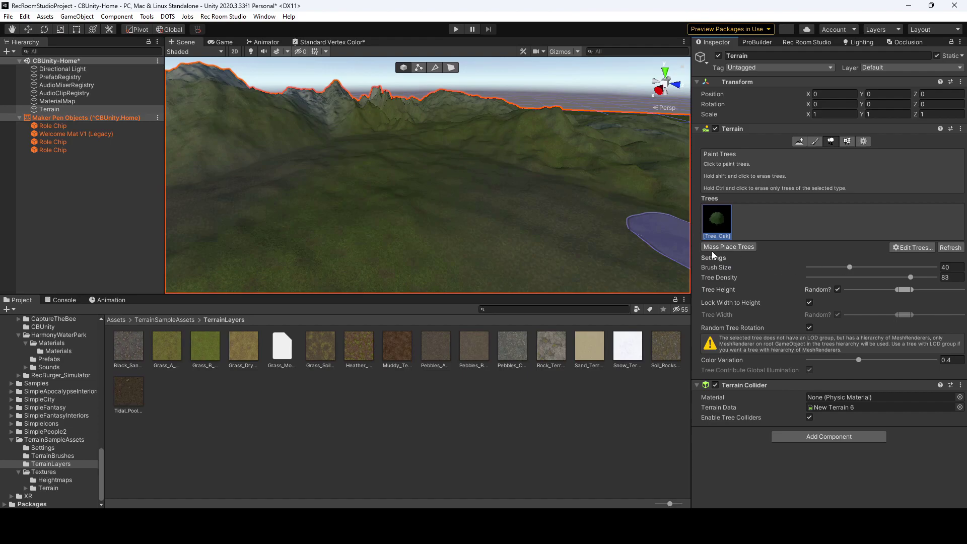
Set the tree brush size to 61 and tree density to 15, and paint oak trees across the open ground before the mountains.
{"action": "left_click_drag", "start_coordinate": [849, 267], "coordinate": [857, 267]}
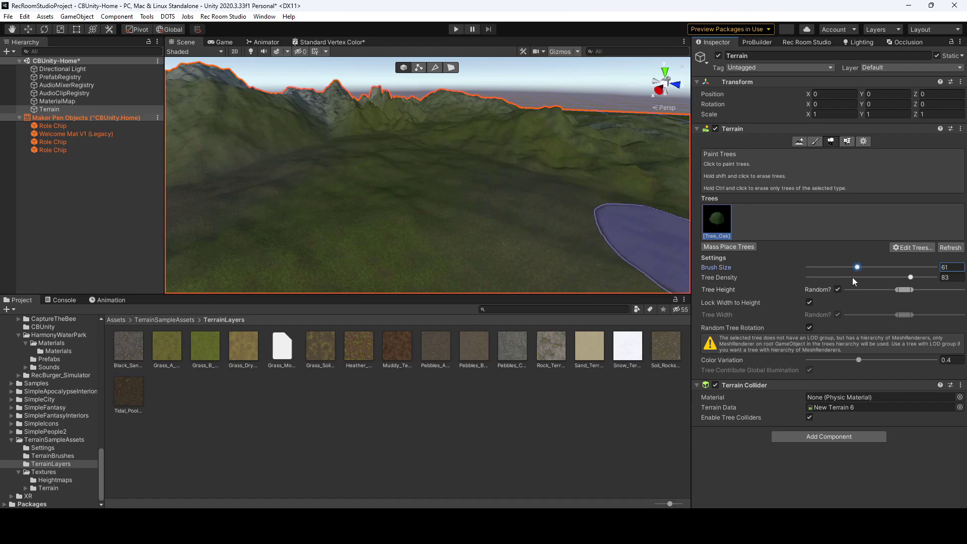
{"action": "left_click_drag", "start_coordinate": [854, 278], "coordinate": [816, 276]}
{"action": "scroll", "coordinate": [477, 184], "scroll_direction": "down", "scroll_amount": 3}
{"action": "scroll", "coordinate": [478, 185], "scroll_direction": "up", "scroll_amount": 2}
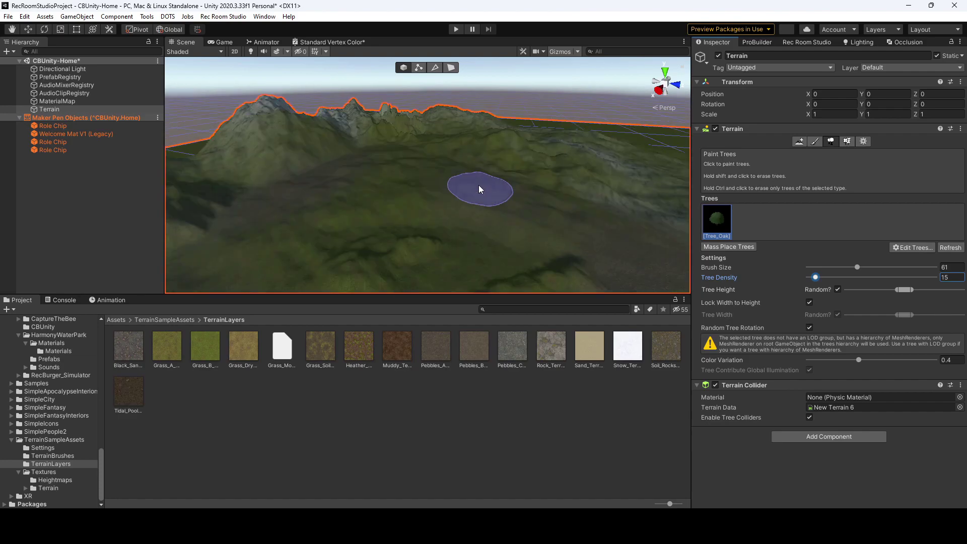
{"action": "mouse_move", "coordinate": [451, 177]}
{"action": "left_mouse_down"}
{"action": "mouse_move", "coordinate": [517, 194]}
{"action": "mouse_move", "coordinate": [518, 185]}
{"action": "mouse_move", "coordinate": [597, 232]}
{"action": "left_mouse_up"}
{"action": "left_click", "coordinate": [596, 225]}
{"action": "left_click", "coordinate": [386, 178]}
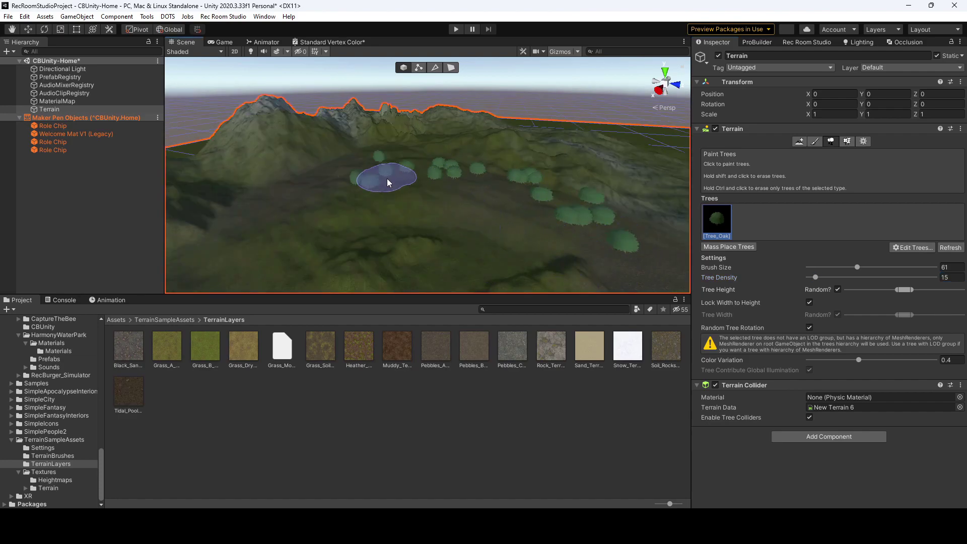
Add the Tree_Pine prefab to the terrain's trees and paint pines among and around the oaks.
{"action": "left_click", "coordinate": [914, 248]}
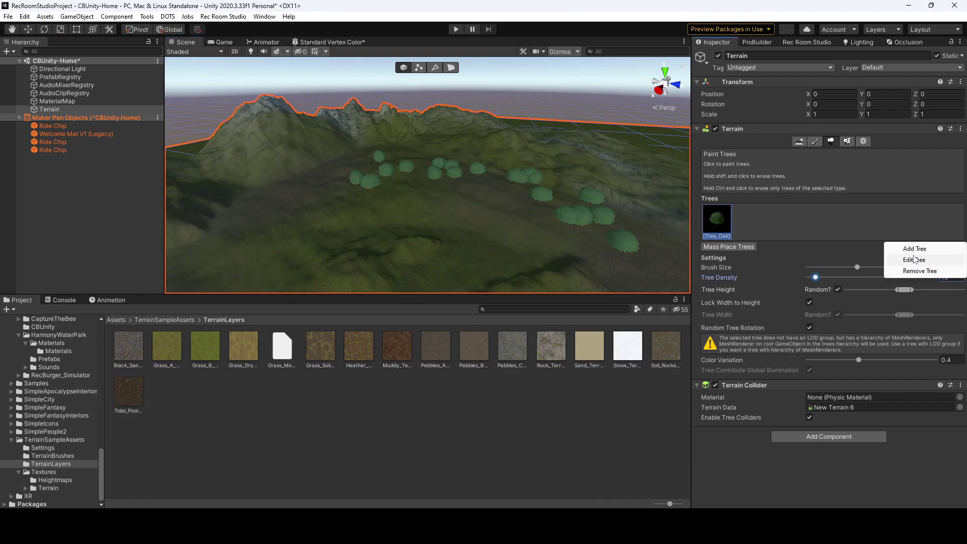
{"action": "left_click", "coordinate": [918, 252]}
{"action": "left_click", "coordinate": [956, 244]}
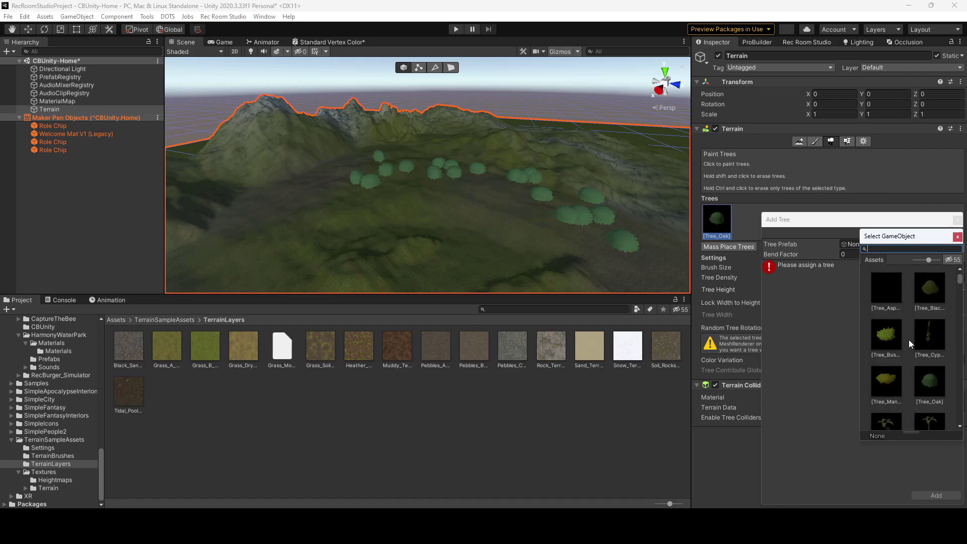
{"action": "scroll", "coordinate": [926, 294], "scroll_direction": "down", "scroll_amount": 5}
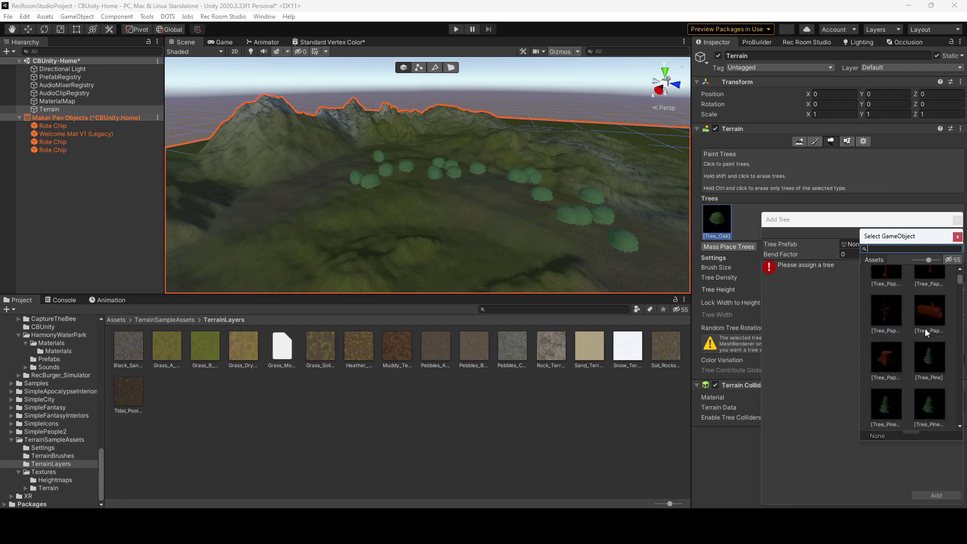
{"action": "double_click", "coordinate": [932, 361]}
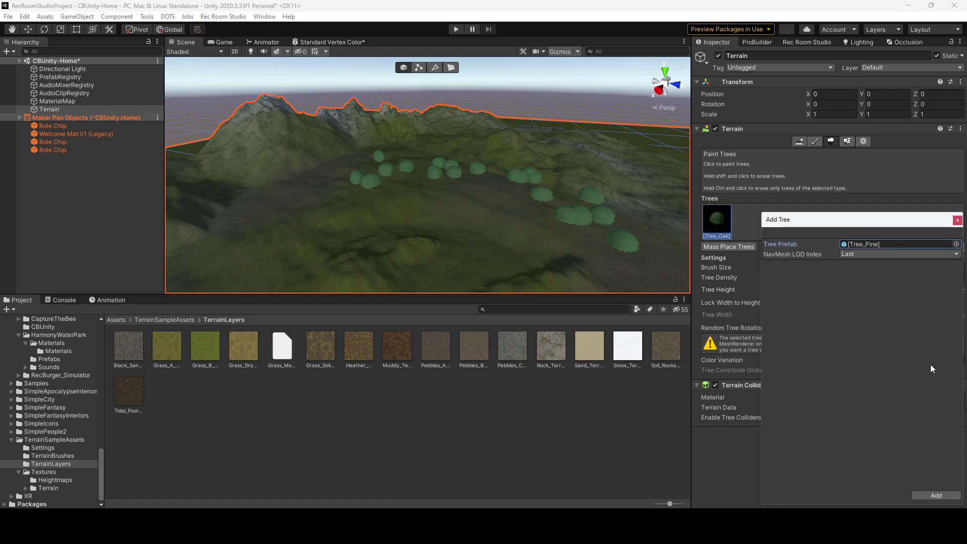
{"action": "left_click", "coordinate": [937, 494]}
{"action": "mouse_move", "coordinate": [510, 181]}
{"action": "left_mouse_down"}
{"action": "mouse_move", "coordinate": [438, 220]}
{"action": "mouse_move", "coordinate": [319, 199]}
{"action": "mouse_move", "coordinate": [340, 161]}
{"action": "left_mouse_up"}
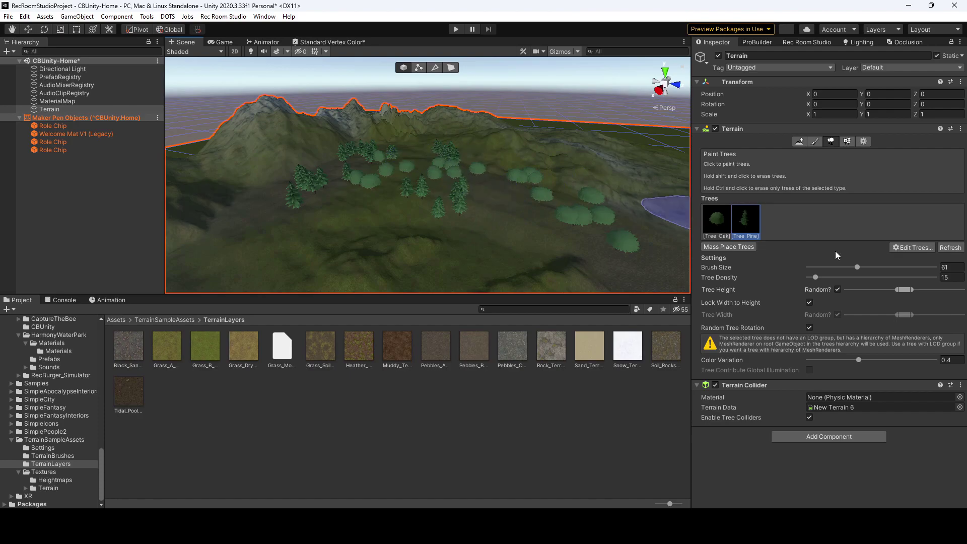
Add a grass texture to the terrain's paintable details, using Brush_Grass_02 as the detail texture.
{"action": "left_click", "coordinate": [847, 141]}
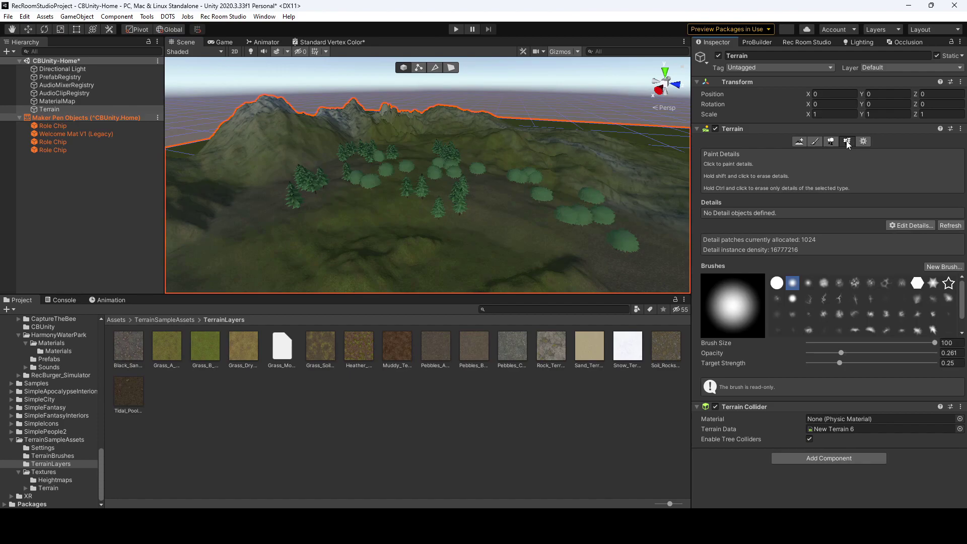
{"action": "left_click", "coordinate": [906, 225]}
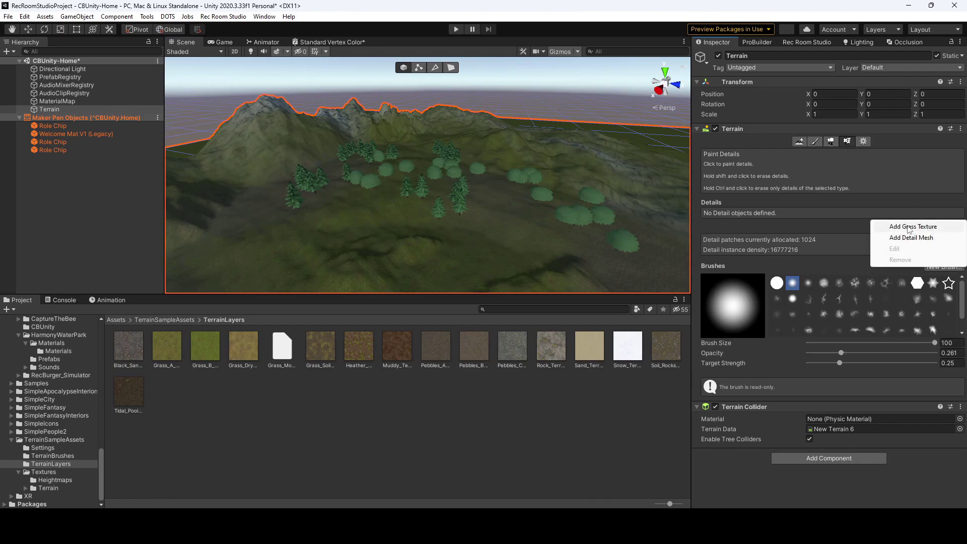
{"action": "left_click", "coordinate": [909, 227]}
{"action": "left_click", "coordinate": [956, 253]}
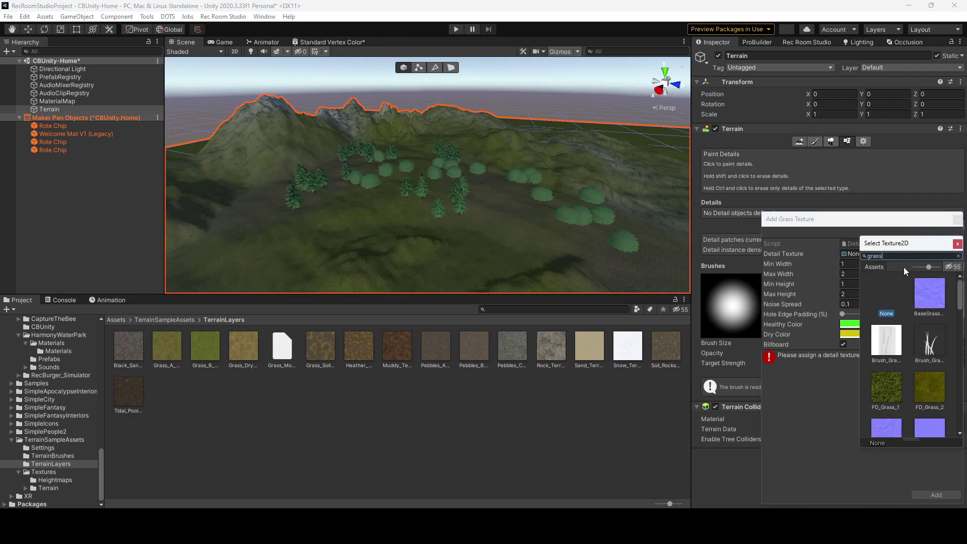
{"action": "left_click", "coordinate": [929, 344]}
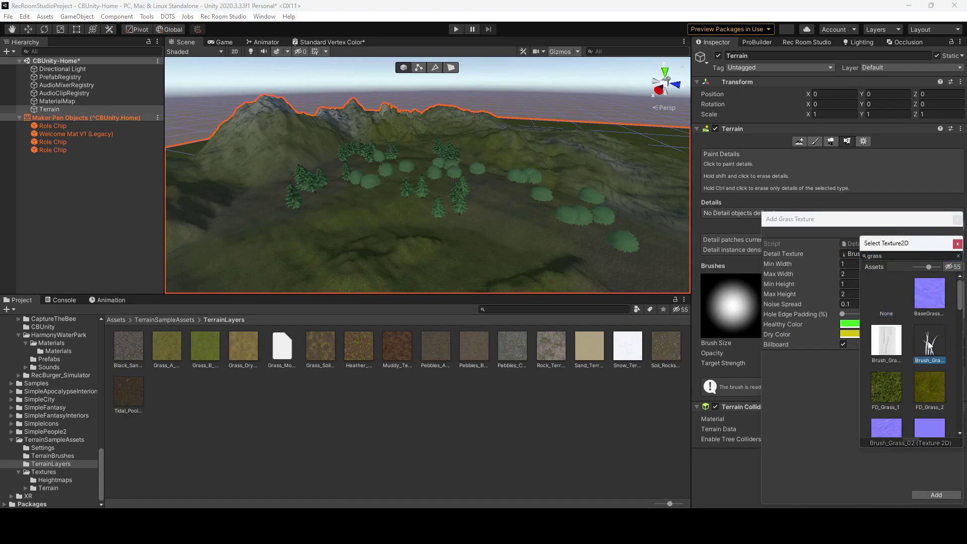
{"action": "left_click", "coordinate": [935, 495]}
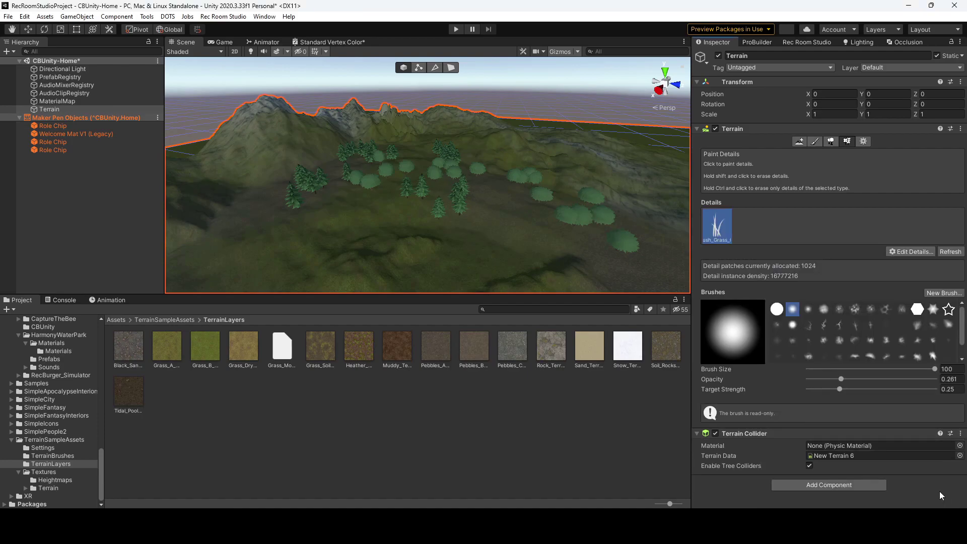
Try painting a large patch of grass details in the clearing between the trees, and undo it.
{"action": "scroll", "coordinate": [509, 241], "scroll_direction": "up", "scroll_amount": 3}
{"action": "scroll", "coordinate": [506, 243], "scroll_direction": "up", "scroll_amount": 2}
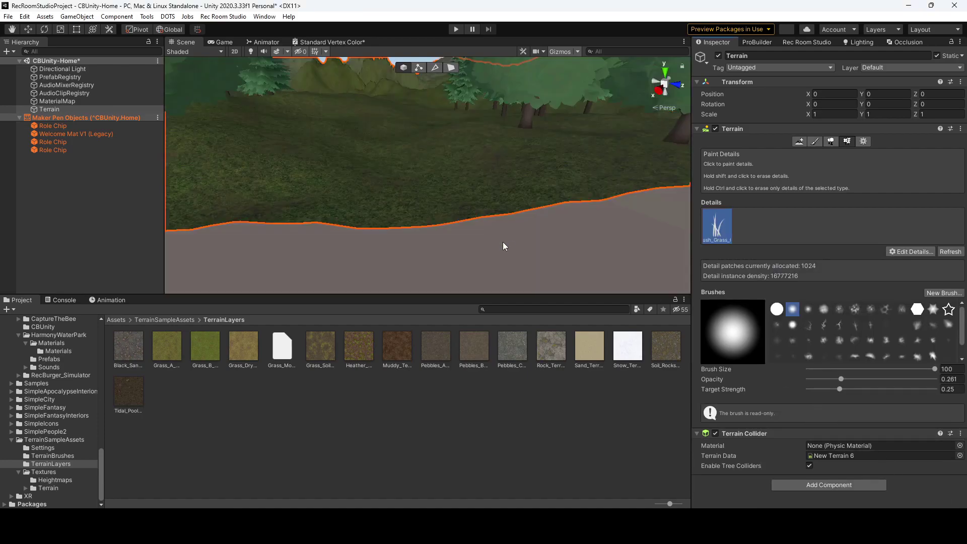
{"action": "scroll", "coordinate": [503, 244], "scroll_direction": "down", "scroll_amount": 2}
{"action": "scroll", "coordinate": [472, 230], "scroll_direction": "up", "scroll_amount": 3}
{"action": "middle_click_drag", "start_coordinate": [471, 231], "coordinate": [472, 230]}
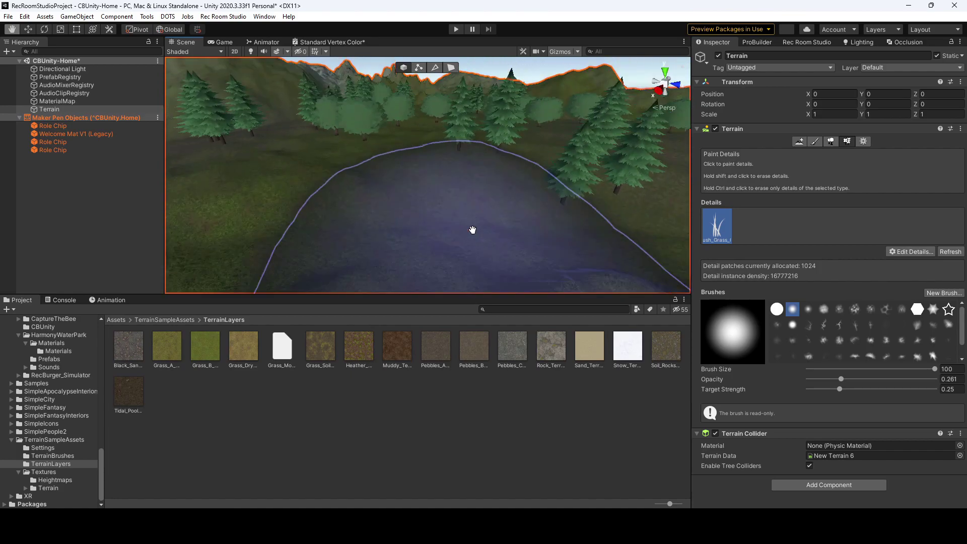
{"action": "left_click", "coordinate": [410, 222]}
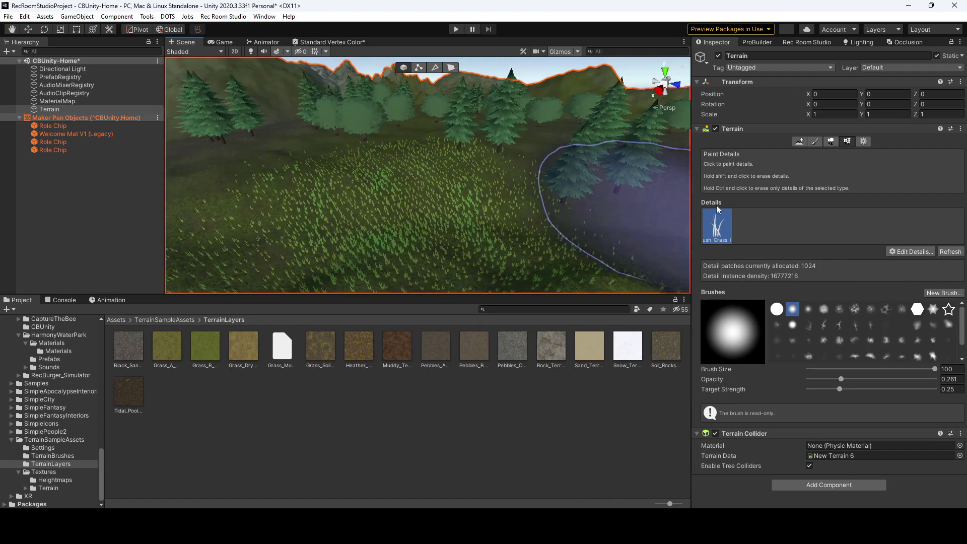
{"action": "key", "text": "ctrl+z"}
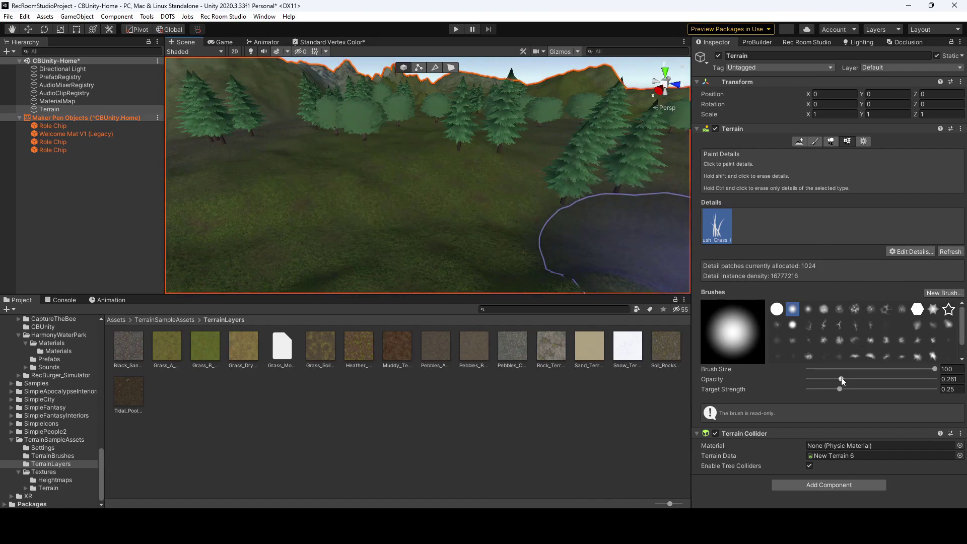
Set the detail brush to size 56.4, opacity 0.15 and target strength 0.125, and paint sparse grass across the clearing.
{"action": "left_click_drag", "start_coordinate": [856, 372], "coordinate": [851, 371]}
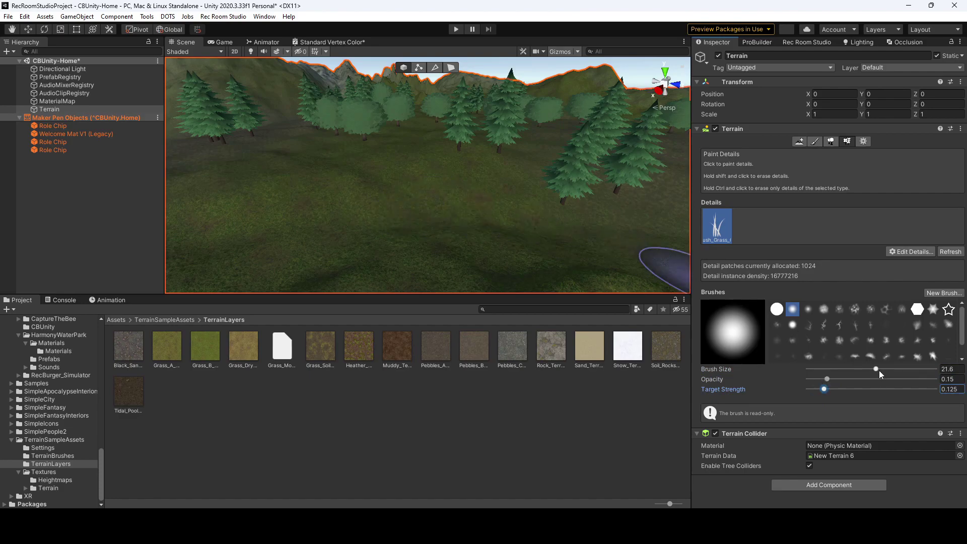
{"action": "left_click", "coordinate": [386, 209]}
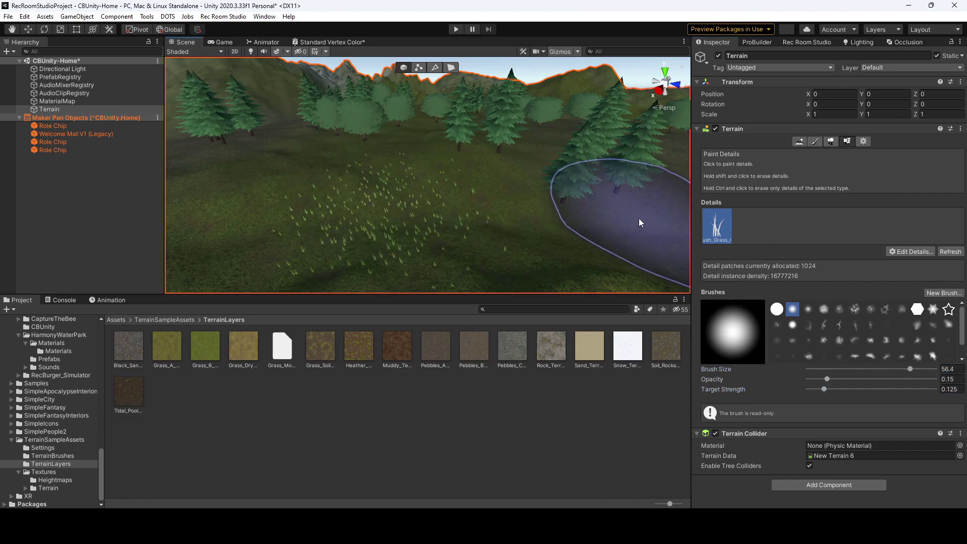
{"action": "mouse_move", "coordinate": [533, 208]}
{"action": "left_mouse_down"}
{"action": "mouse_move", "coordinate": [539, 216]}
{"action": "mouse_move", "coordinate": [372, 216]}
{"action": "mouse_move", "coordinate": [291, 180]}
{"action": "mouse_move", "coordinate": [333, 146]}
{"action": "left_mouse_up"}
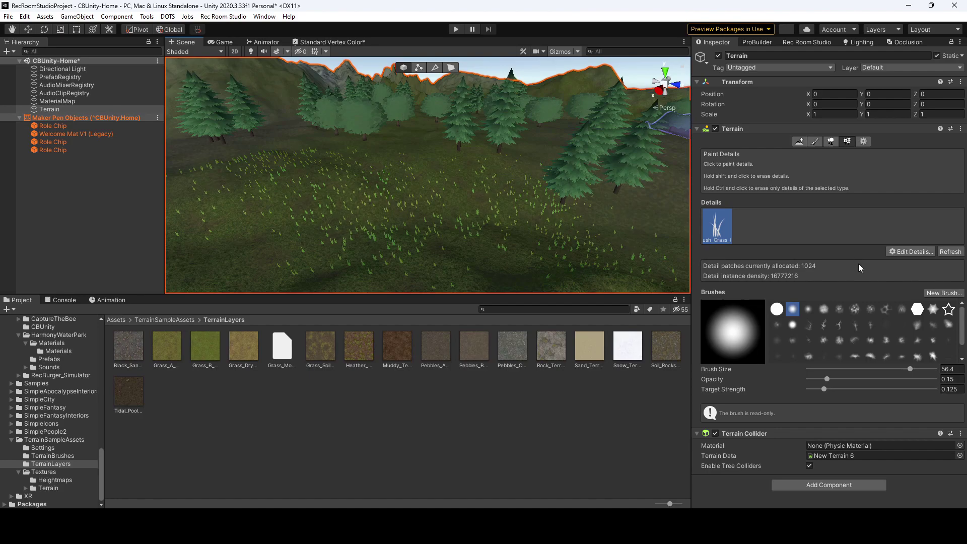
Launch the room in Rec Room from Rec Room Studio using the Local play mode.
{"action": "left_click", "coordinate": [811, 43]}
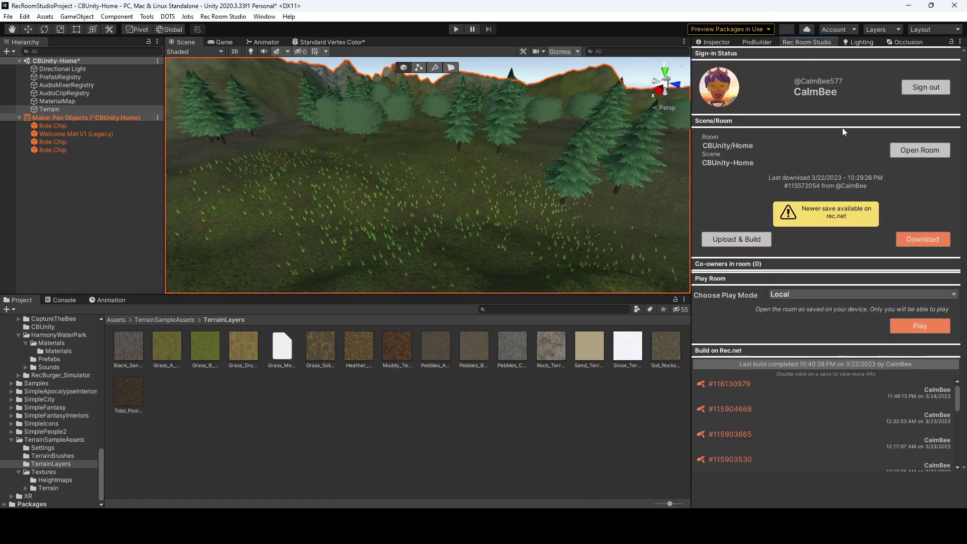
{"action": "left_click", "coordinate": [916, 327]}
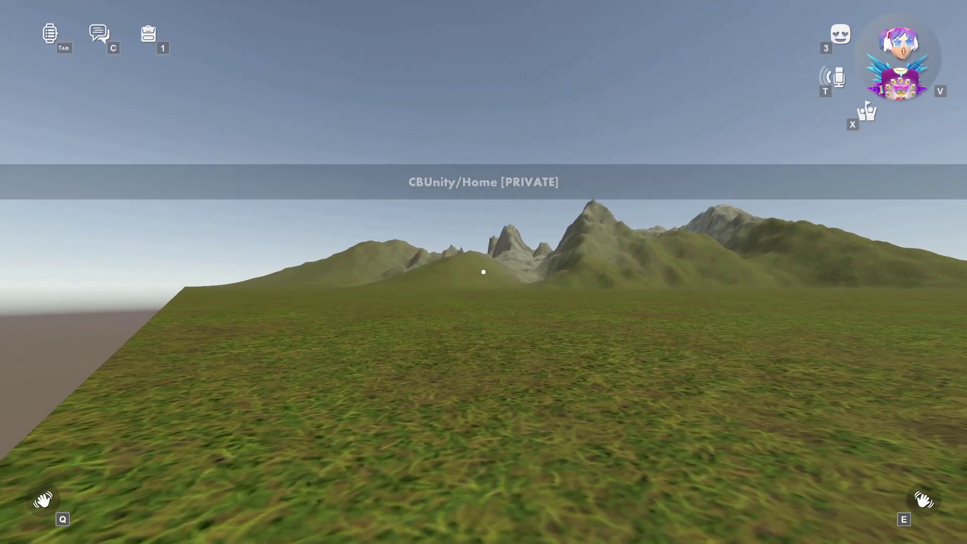
Equip the Maker Pen, move toward the mountains, and switch the pen to the Connect tool.
{"action": "key", "text": "1"}
{"action": "left_click", "coordinate": [461, 332]}
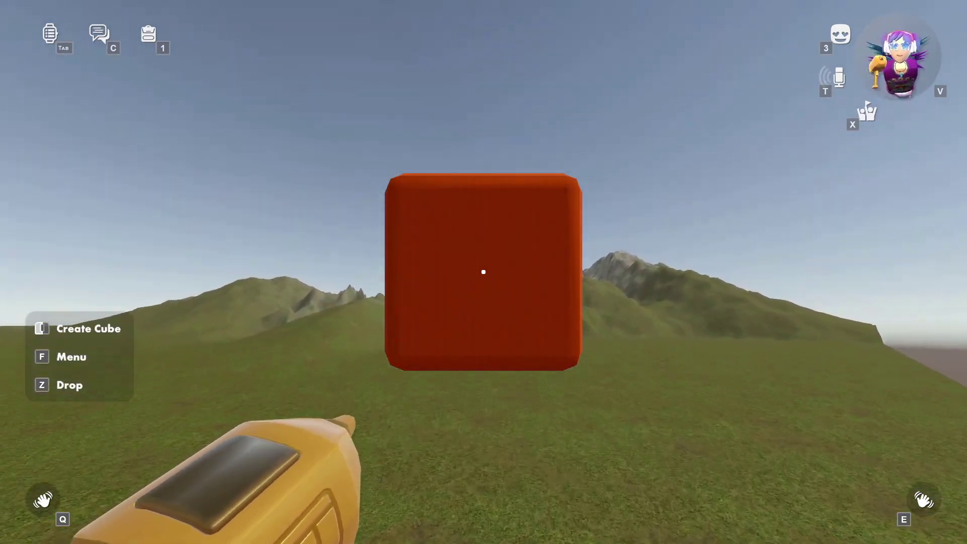
{"action": "key", "text": "w"}
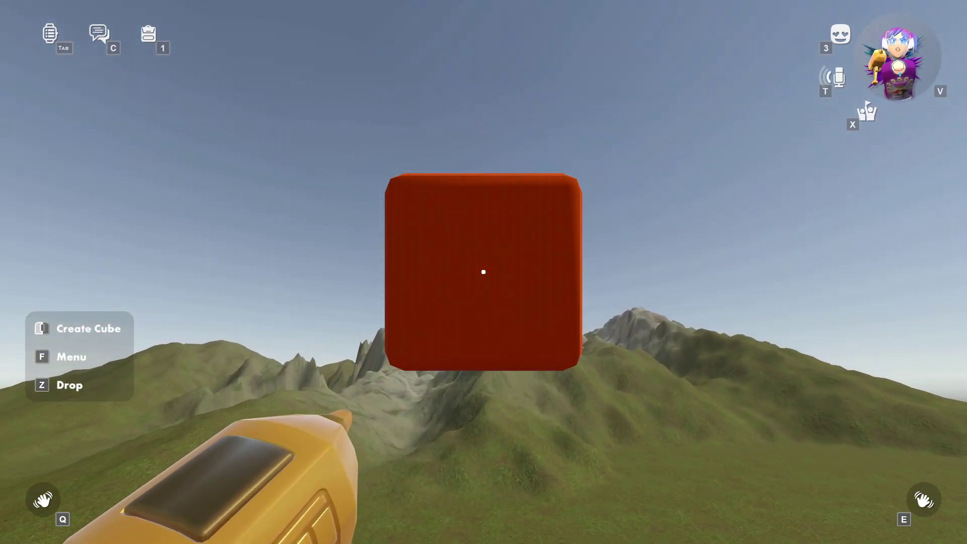
{"action": "key", "text": "f"}
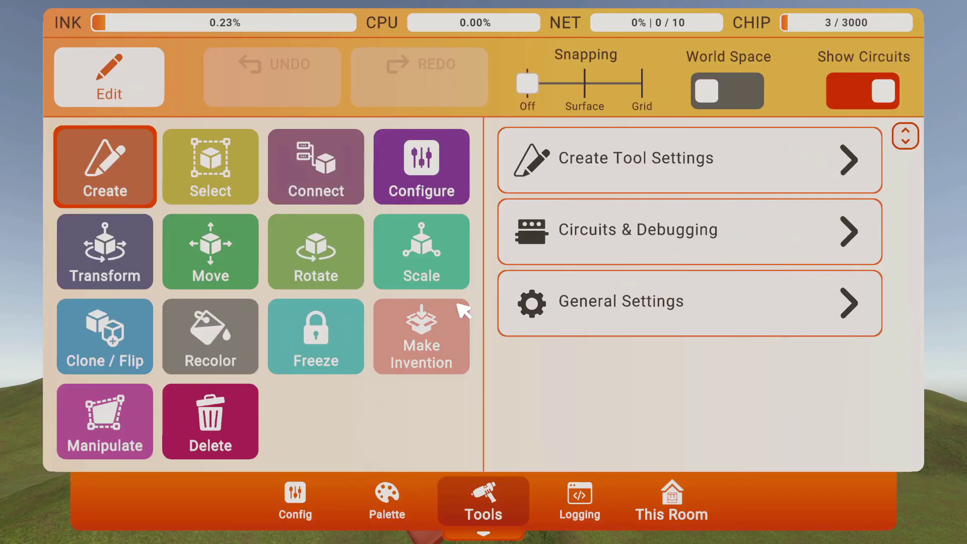
{"action": "left_click", "coordinate": [341, 179]}
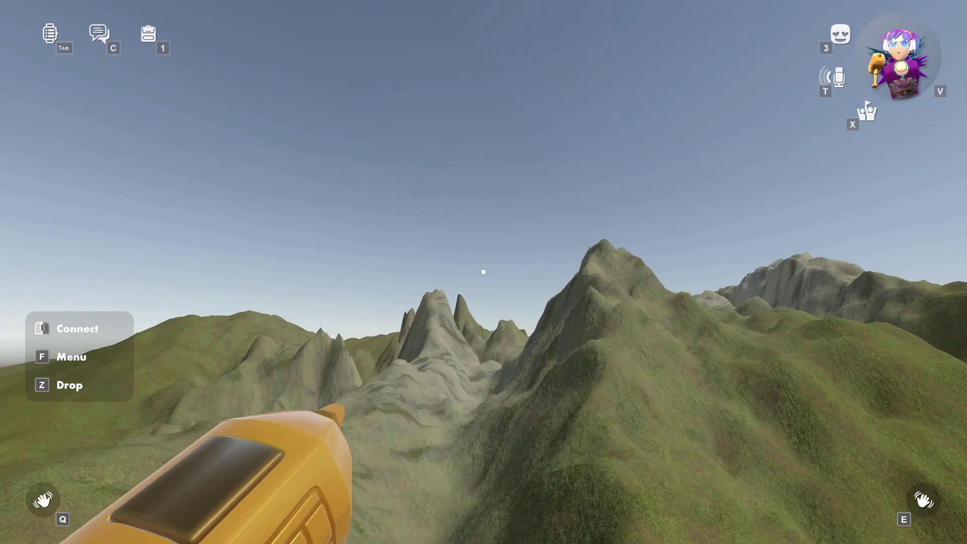
Fly through the mountain valley and over the forest to examine the sculpted peaks, textures and placed trees in the running room.
{"action": "key", "text": "w"}
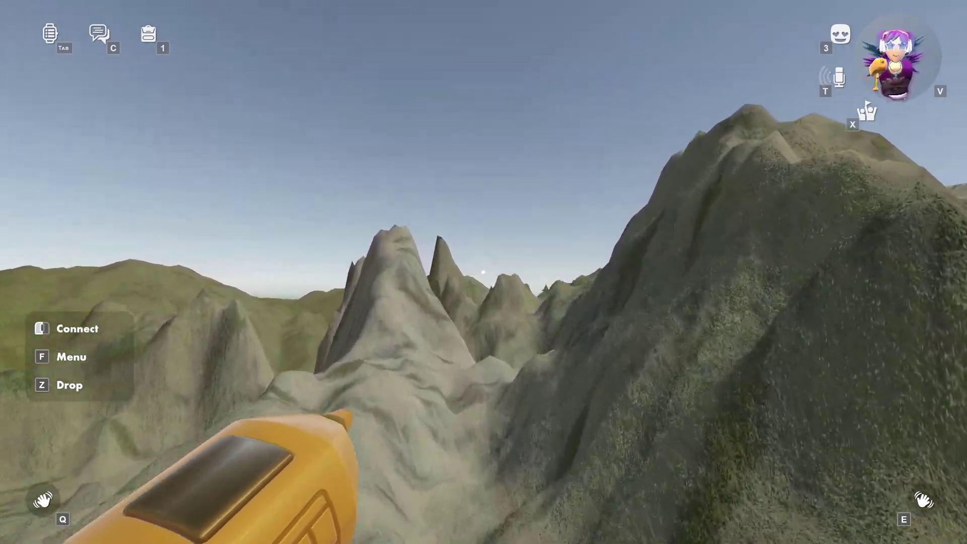
{"action": "key", "text": "w"}
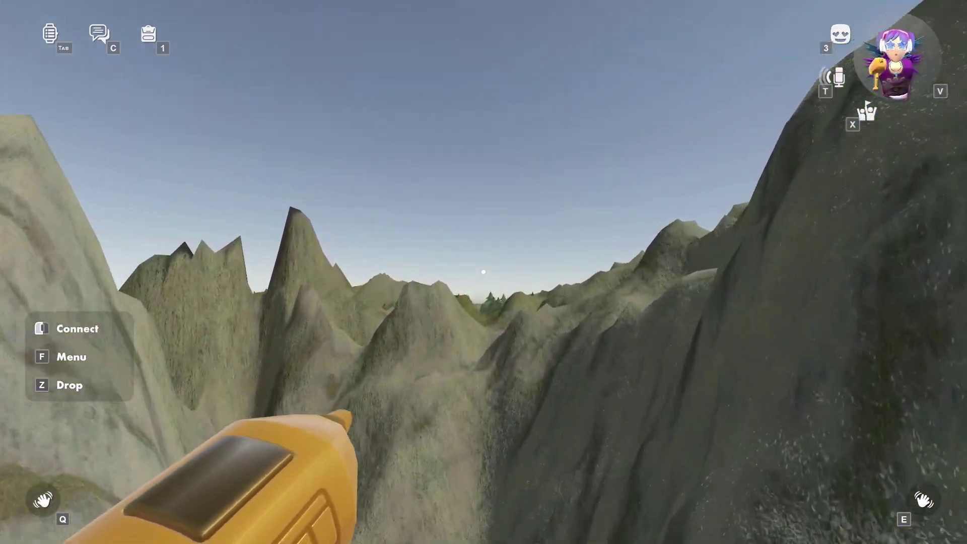
{"action": "key", "text": "w"}
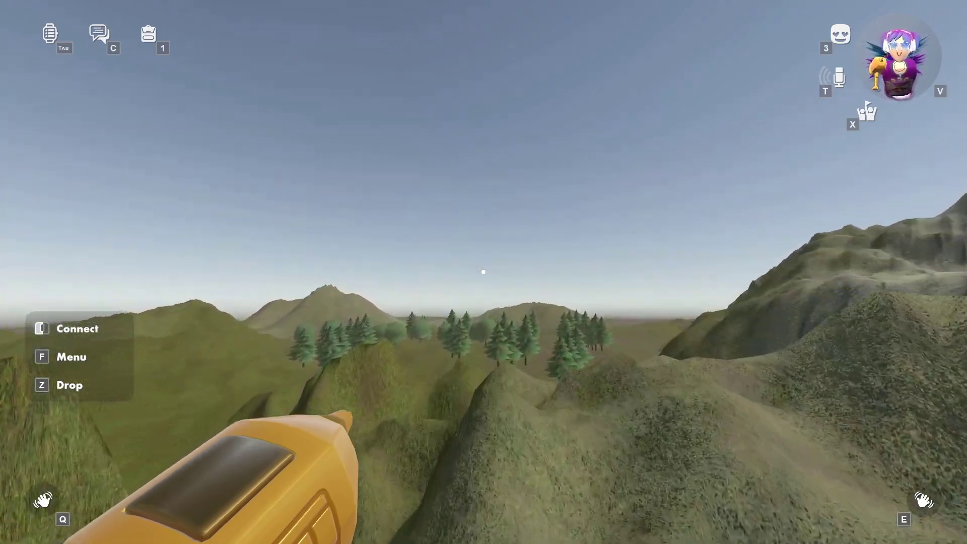
{"action": "key", "text": "w"}
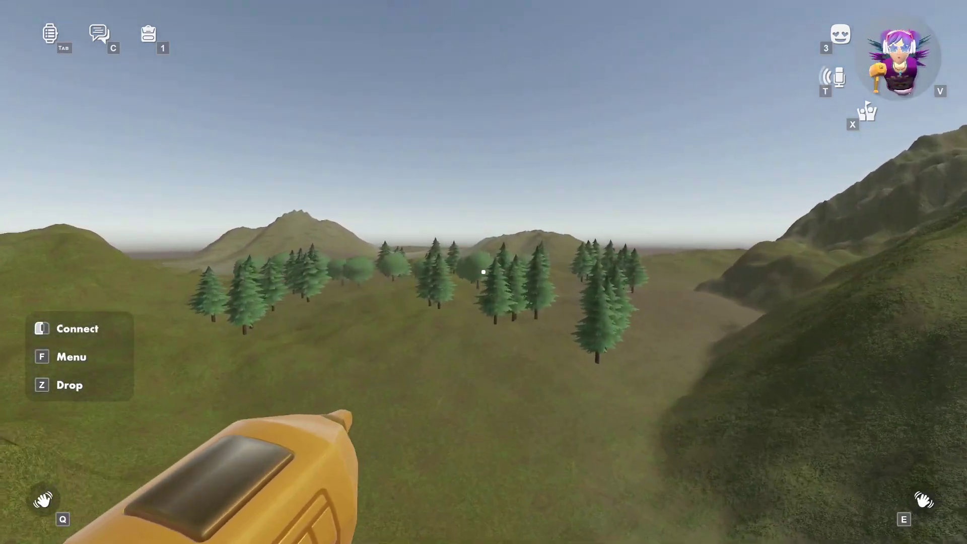
{"action": "key", "text": "w"}
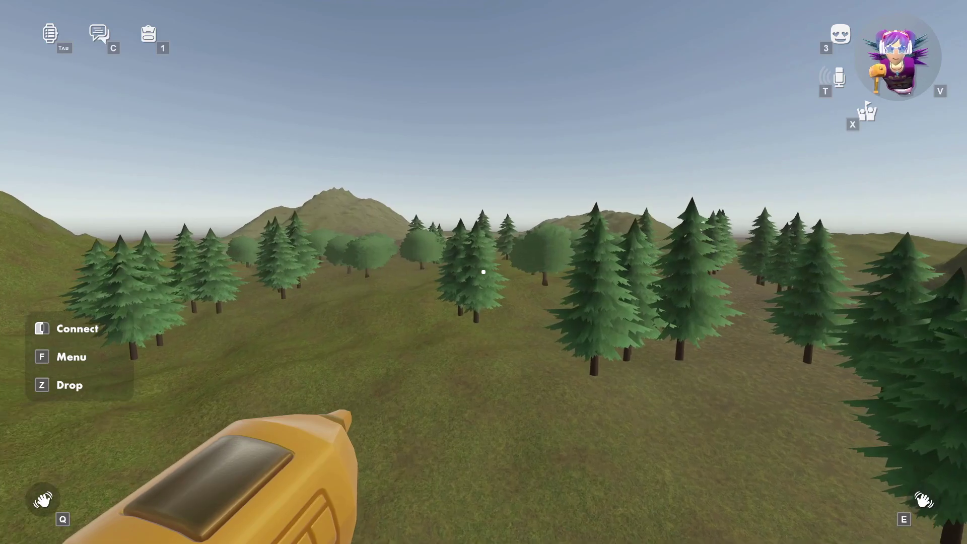
{"action": "key", "text": "w"}
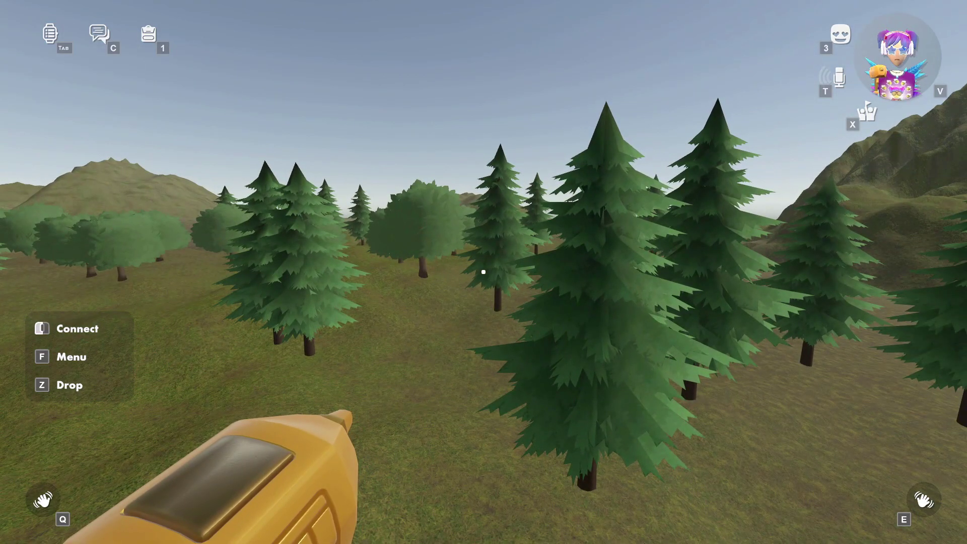
{"action": "key", "text": "w"}
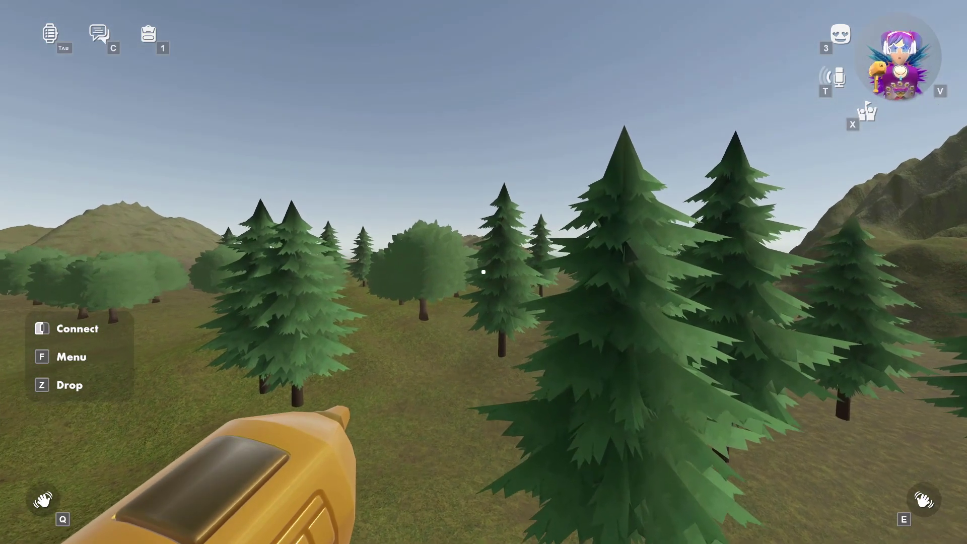
{"action": "key", "text": "w"}
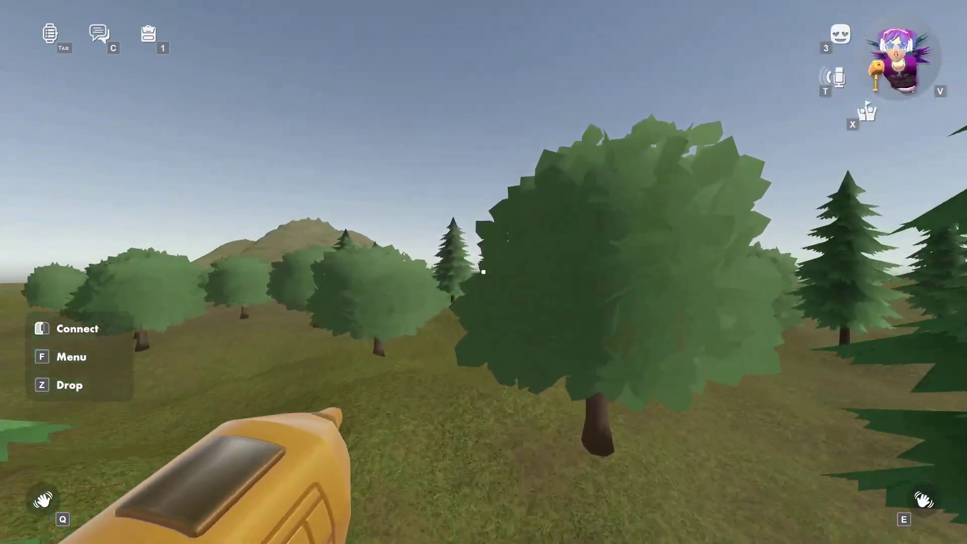
{"action": "key", "text": "w"}
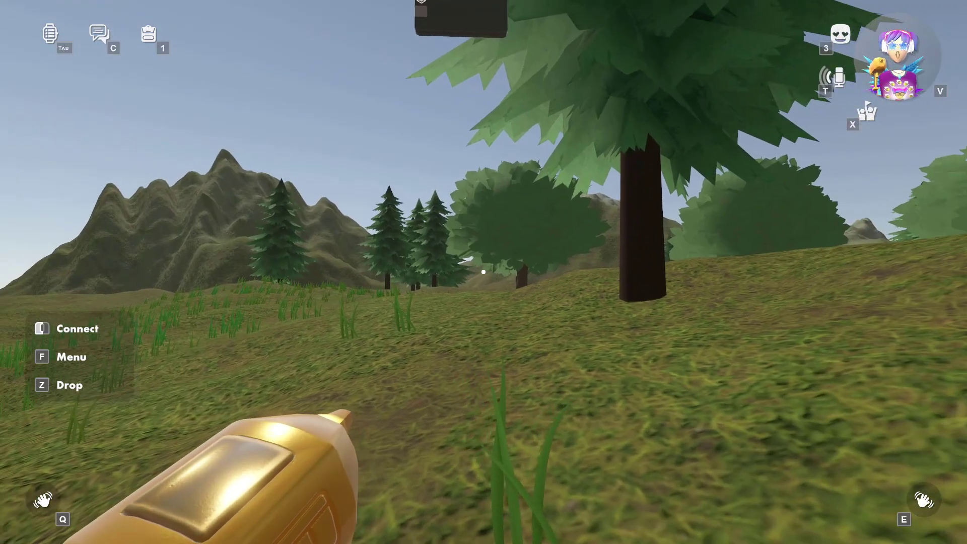
Walk through the clearing between the trees to inspect the painted grass details at ground level.
{"action": "key", "text": "w"}
{"action": "key", "text": "w"}
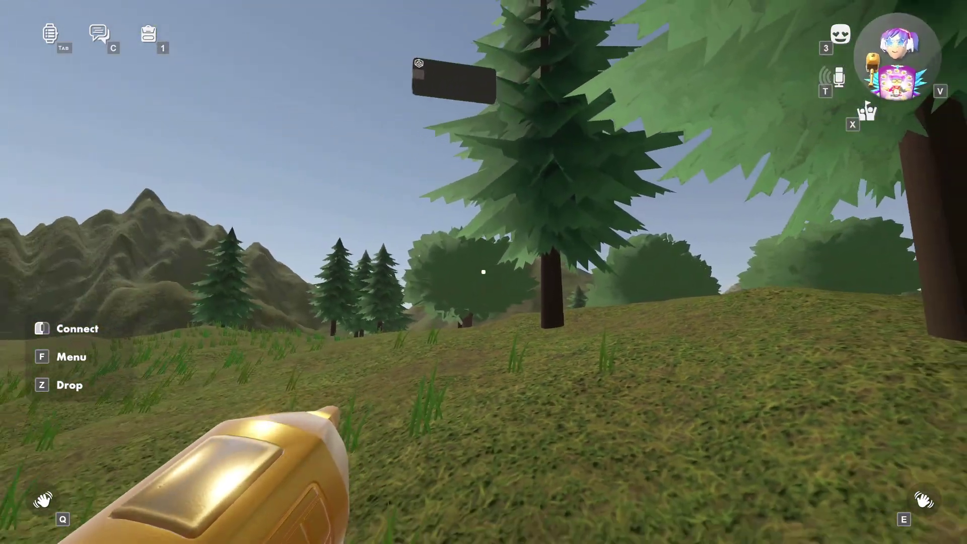
{"action": "key", "text": "w"}
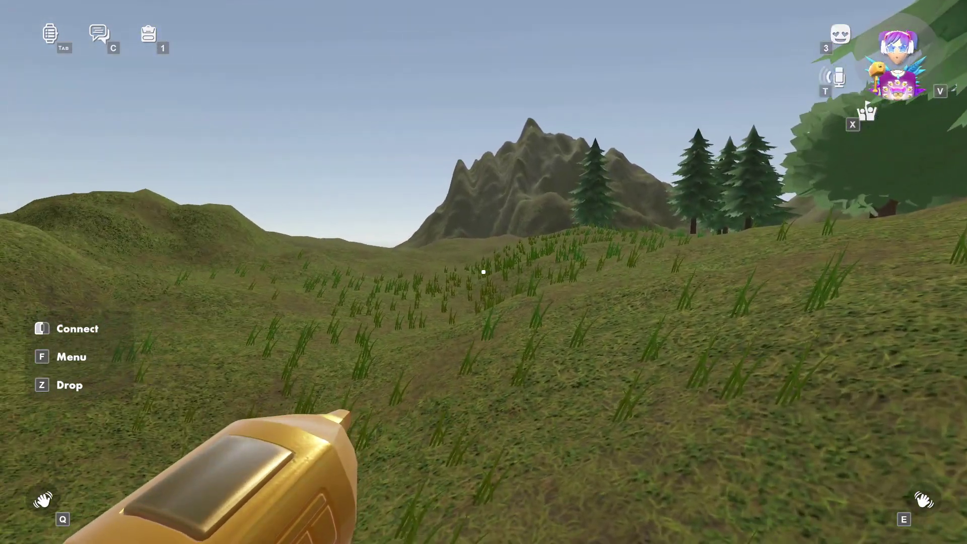
{"action": "key", "text": "w"}
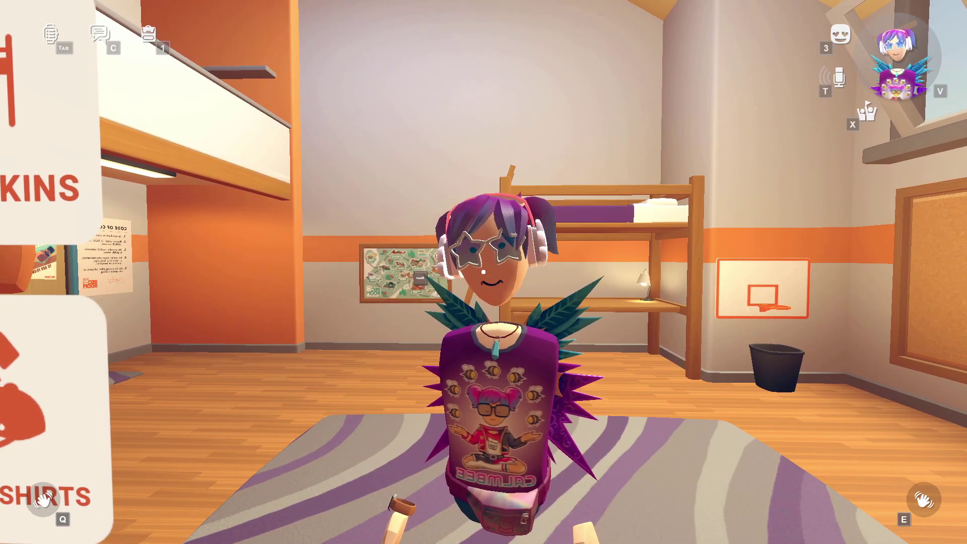
Wave the avatar's hand at the mirror in the dorm room.
{"action": "key", "text": "e"}
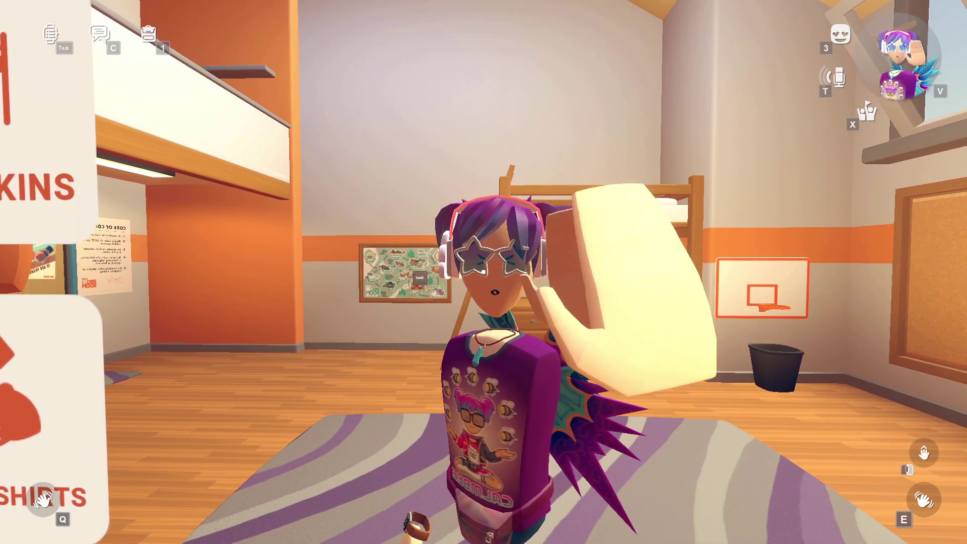